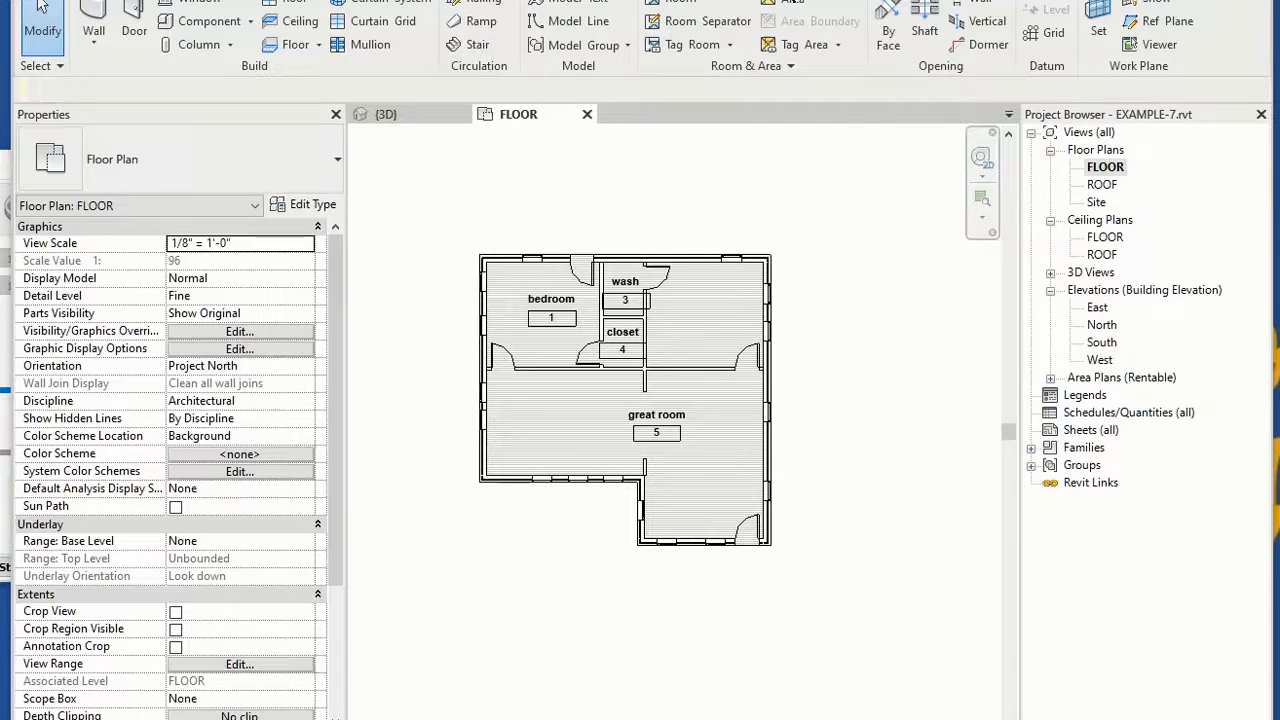
Create a new material in the project's Material Browser.
click(700, 2)
click(97, 4)
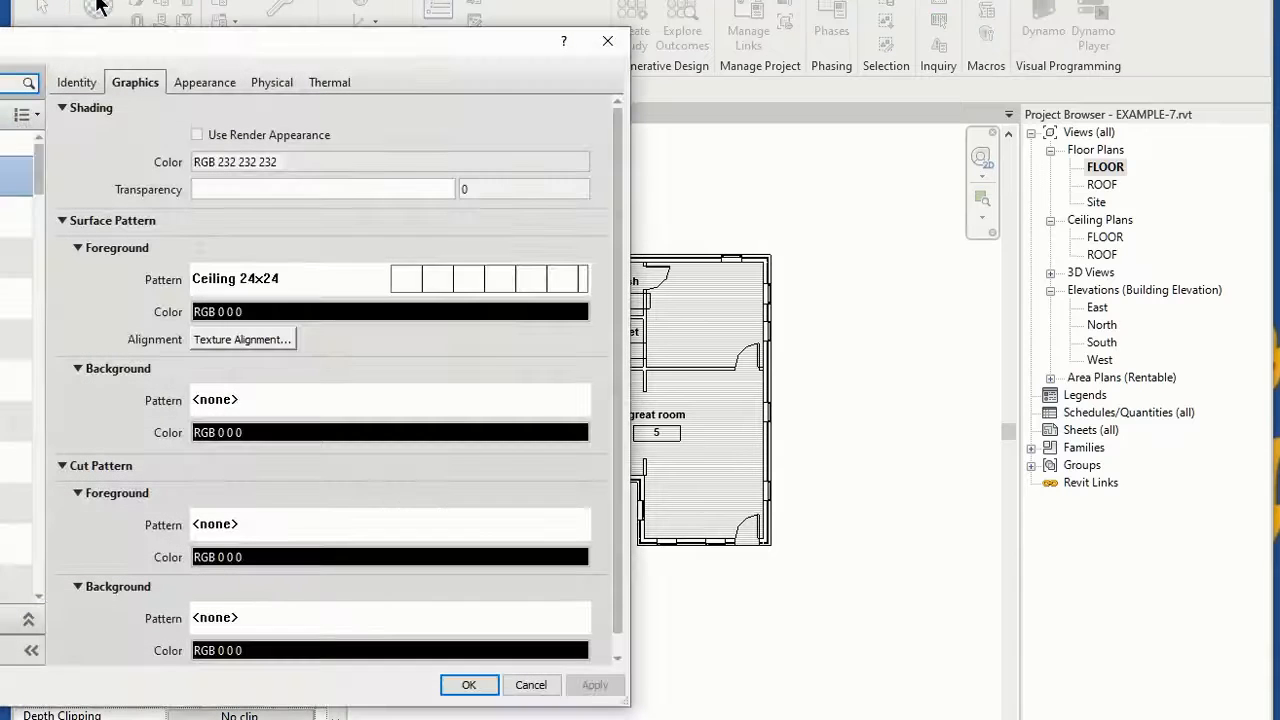
drag(158, 45, 760, 12)
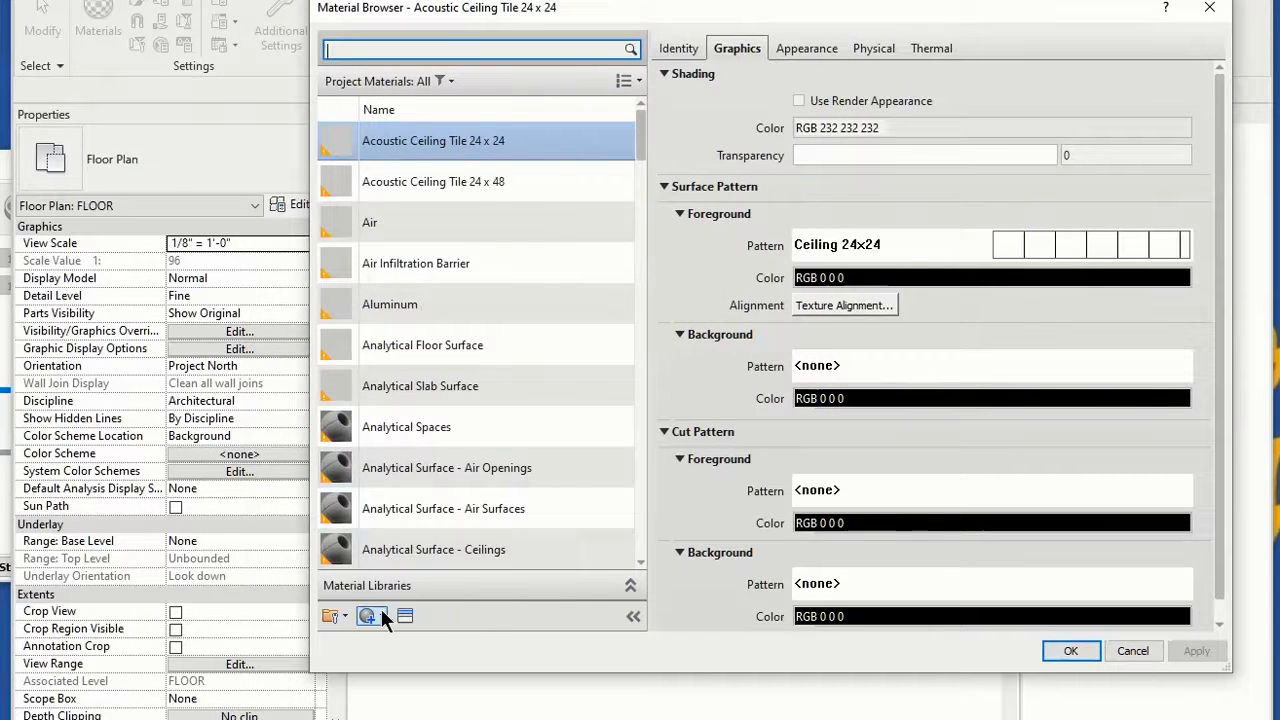
click(368, 617)
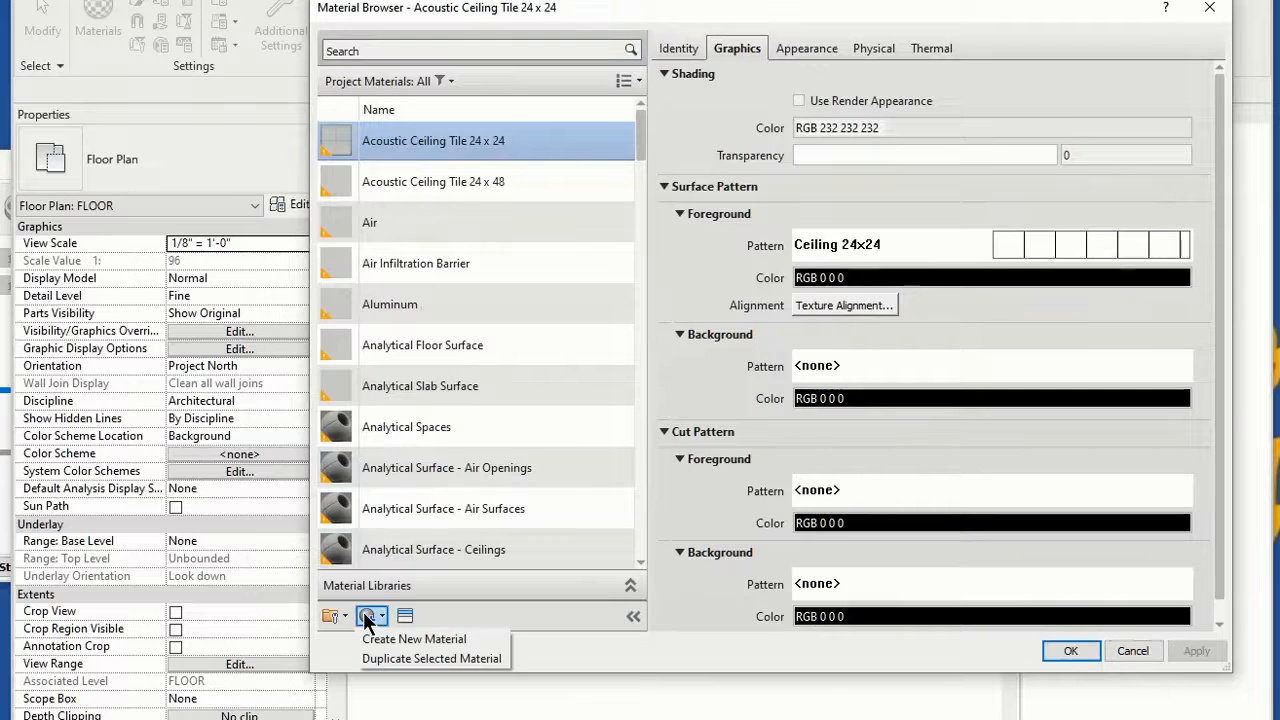
click(400, 639)
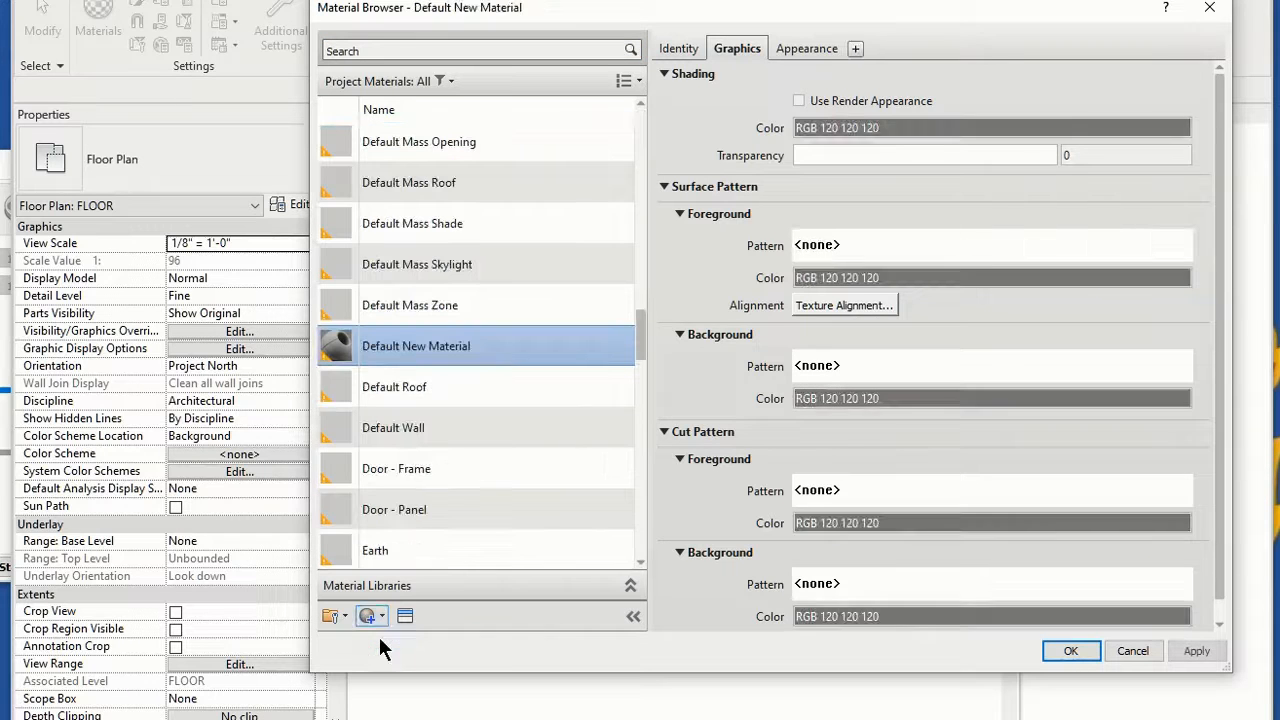
Rename the new material as TILE SMALL SQUARE.
right_click(519, 347)
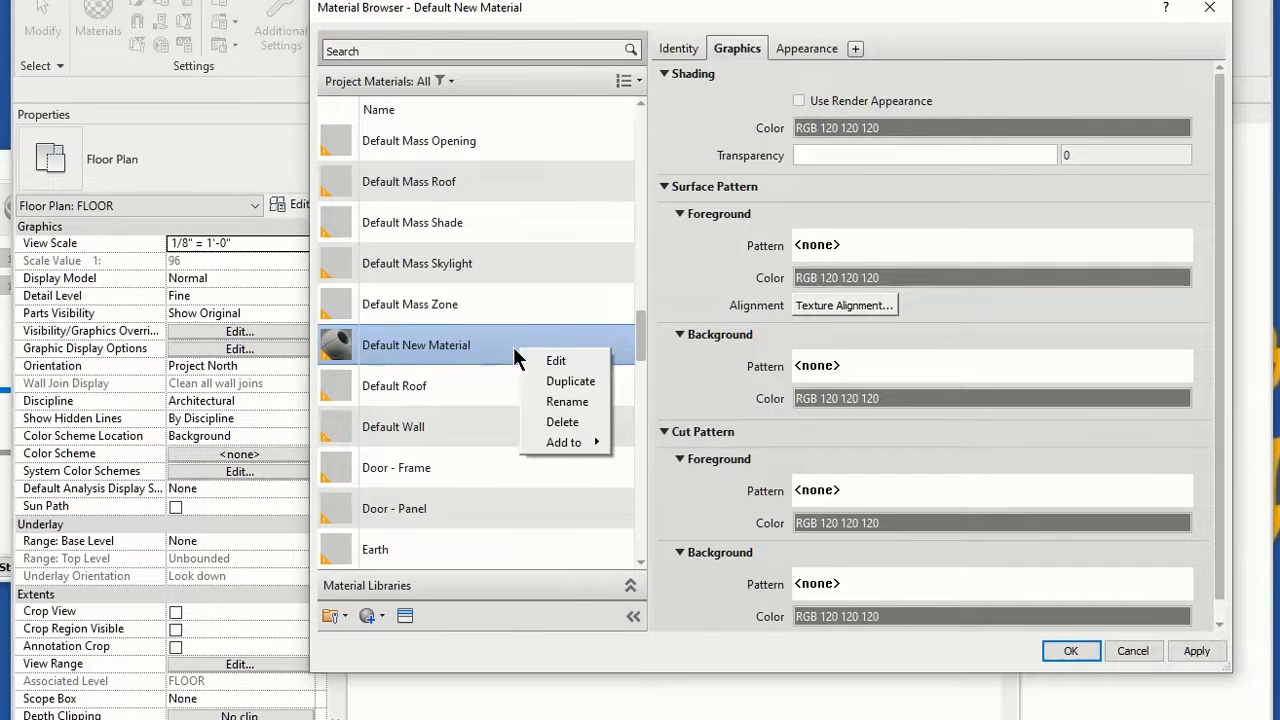
click(562, 405)
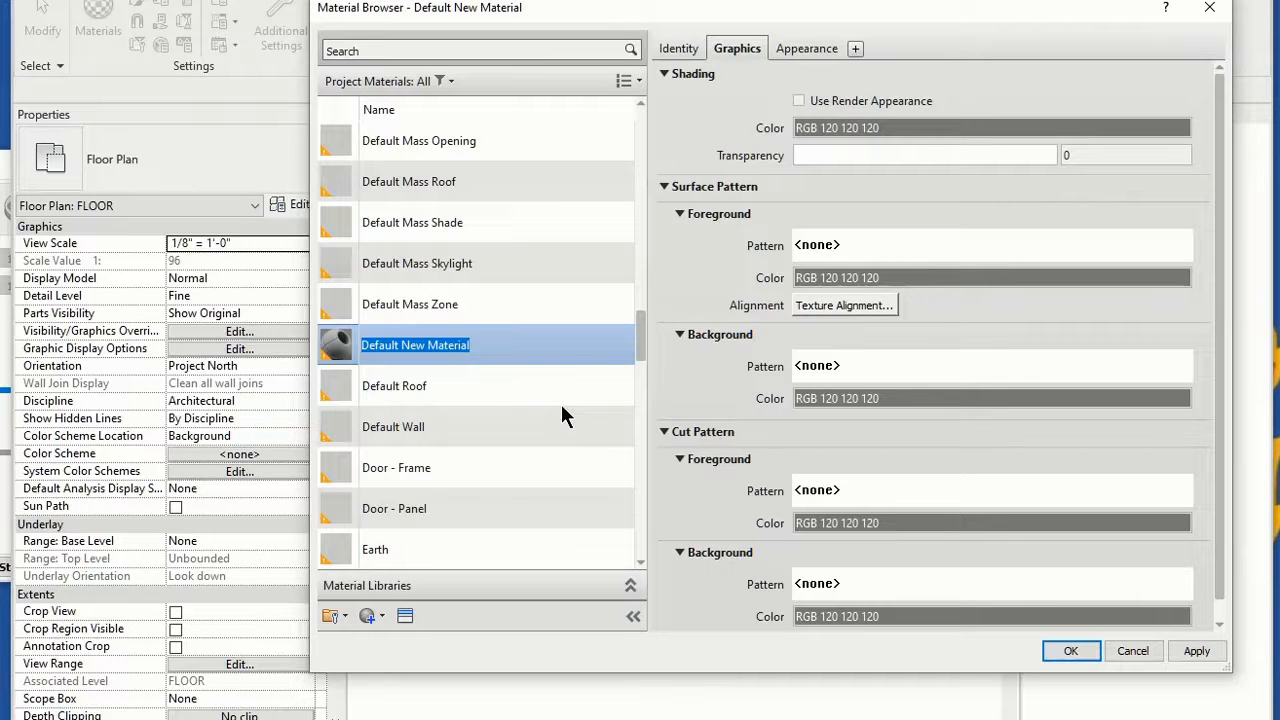
text(TILE )
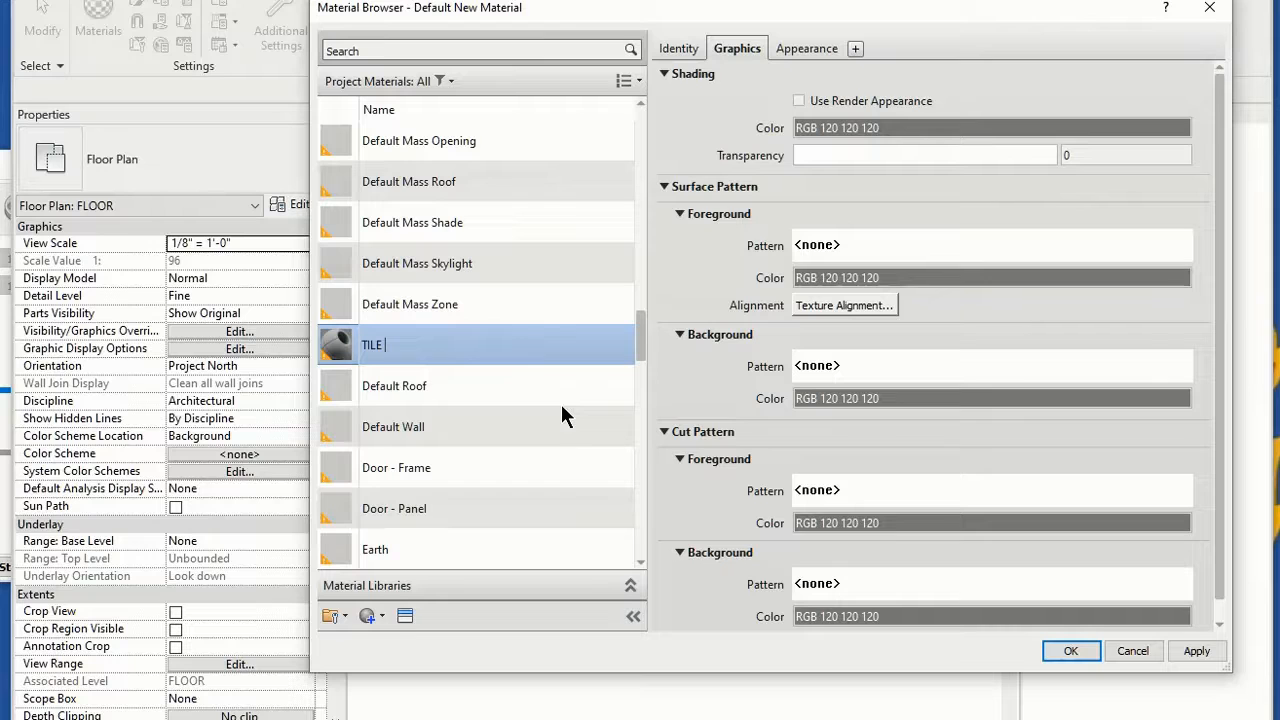
text(SMALL SQUARE)
key(Return)
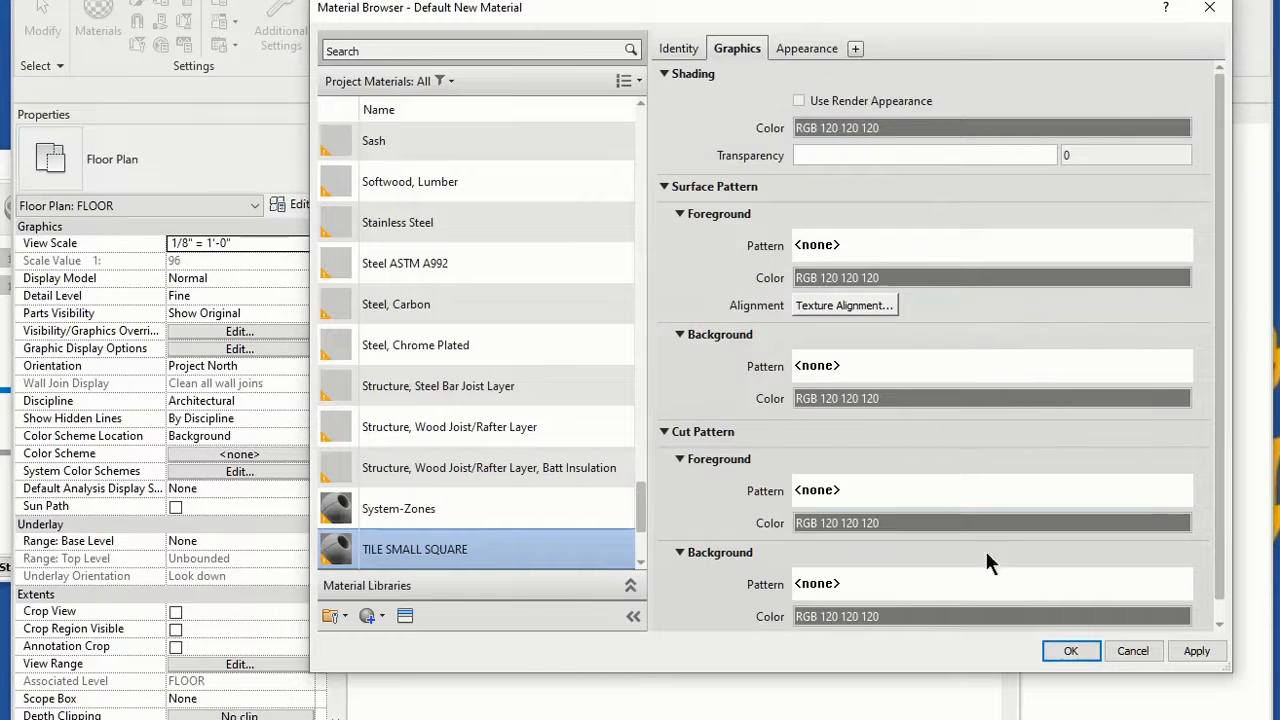
Assign TILE SQUARE.jpg from the Pictures folder as the appearance image of the TILE SMALL SQUARE material.
click(799, 45)
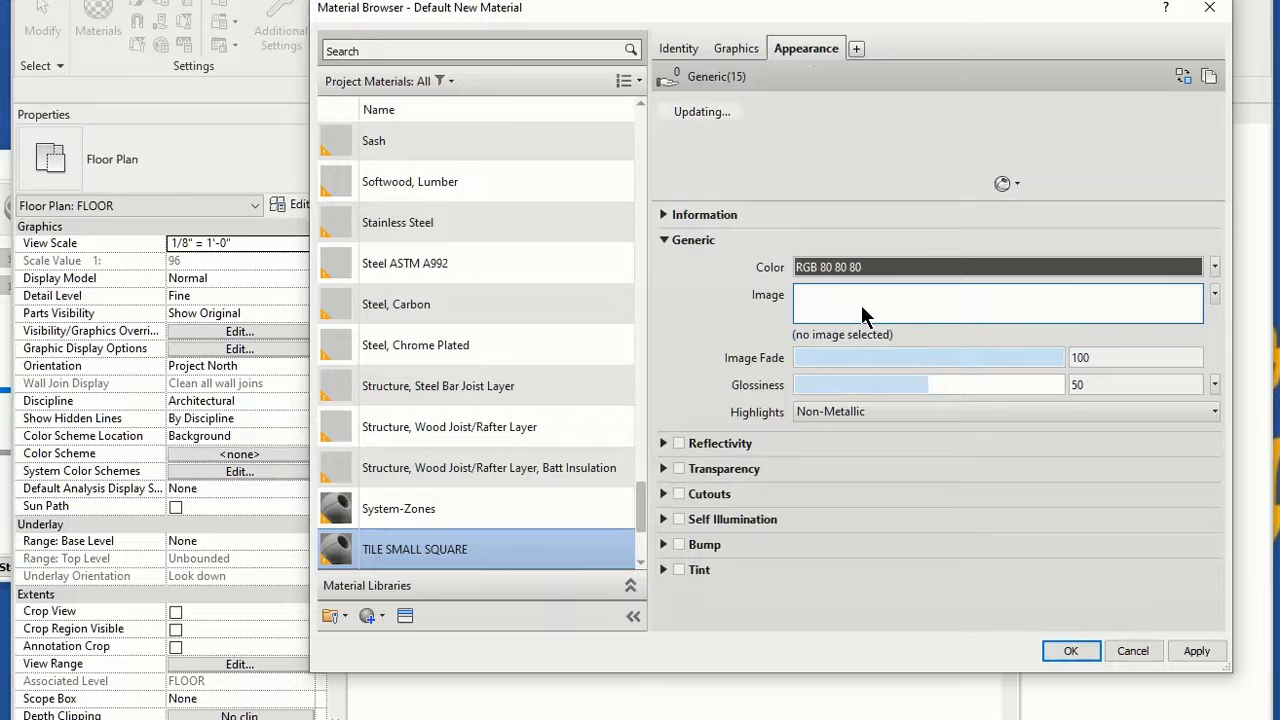
click(862, 307)
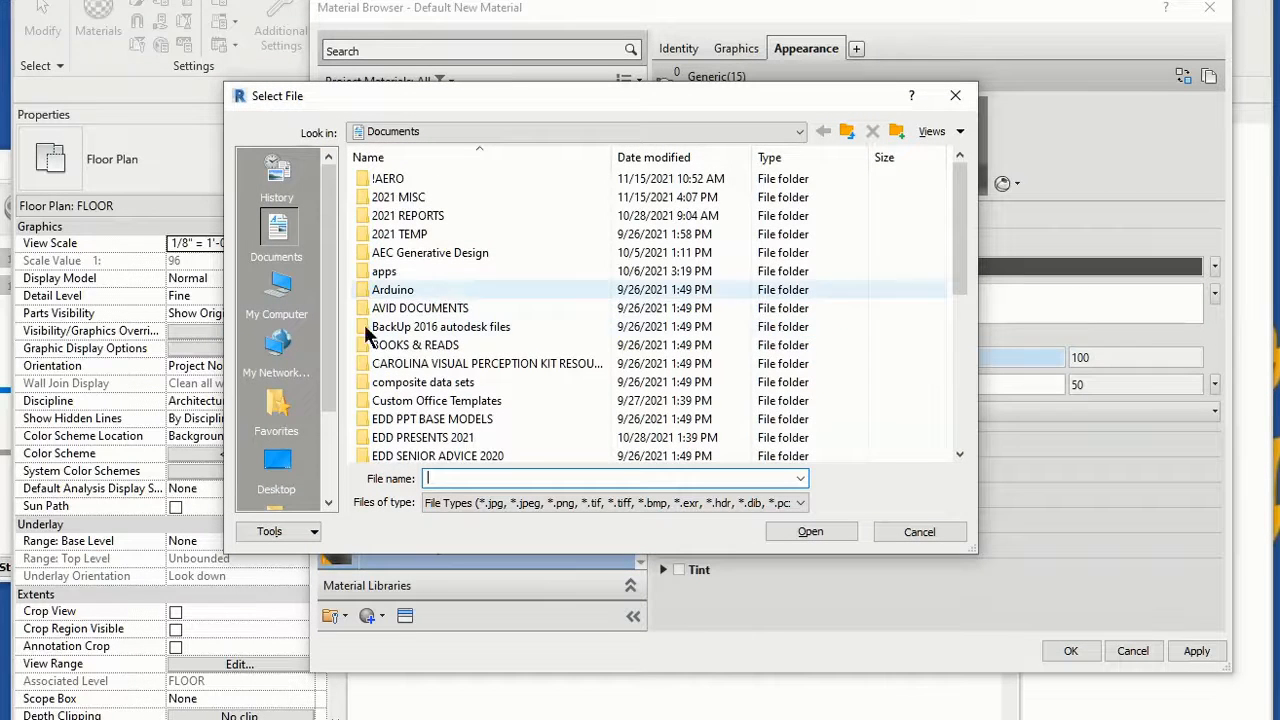
click(799, 132)
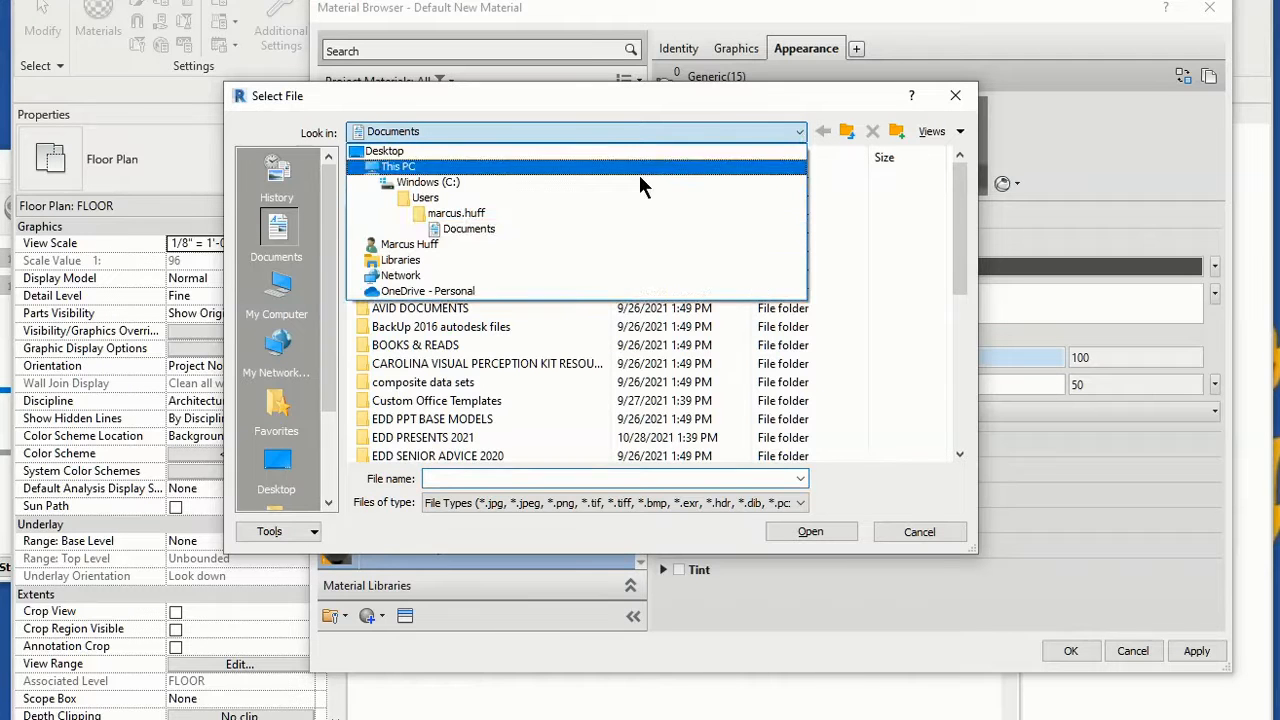
click(646, 212)
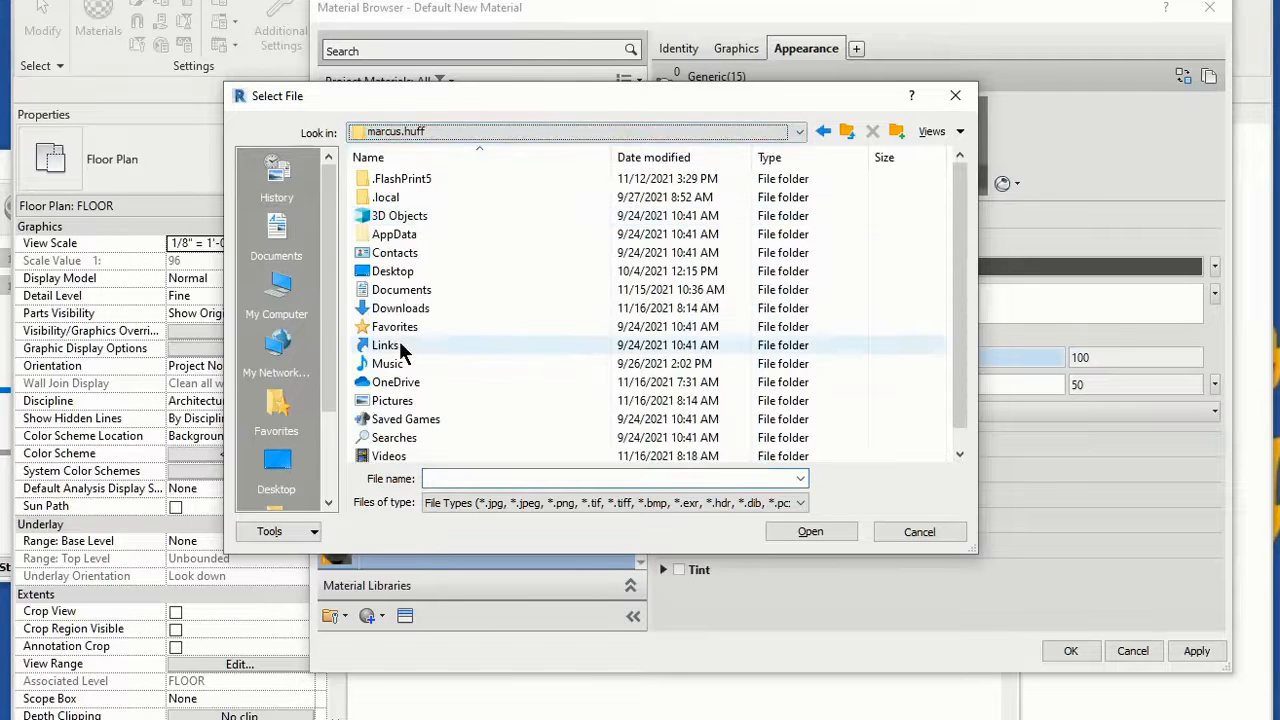
double_click(407, 407)
scroll(551, 360, down, 2)
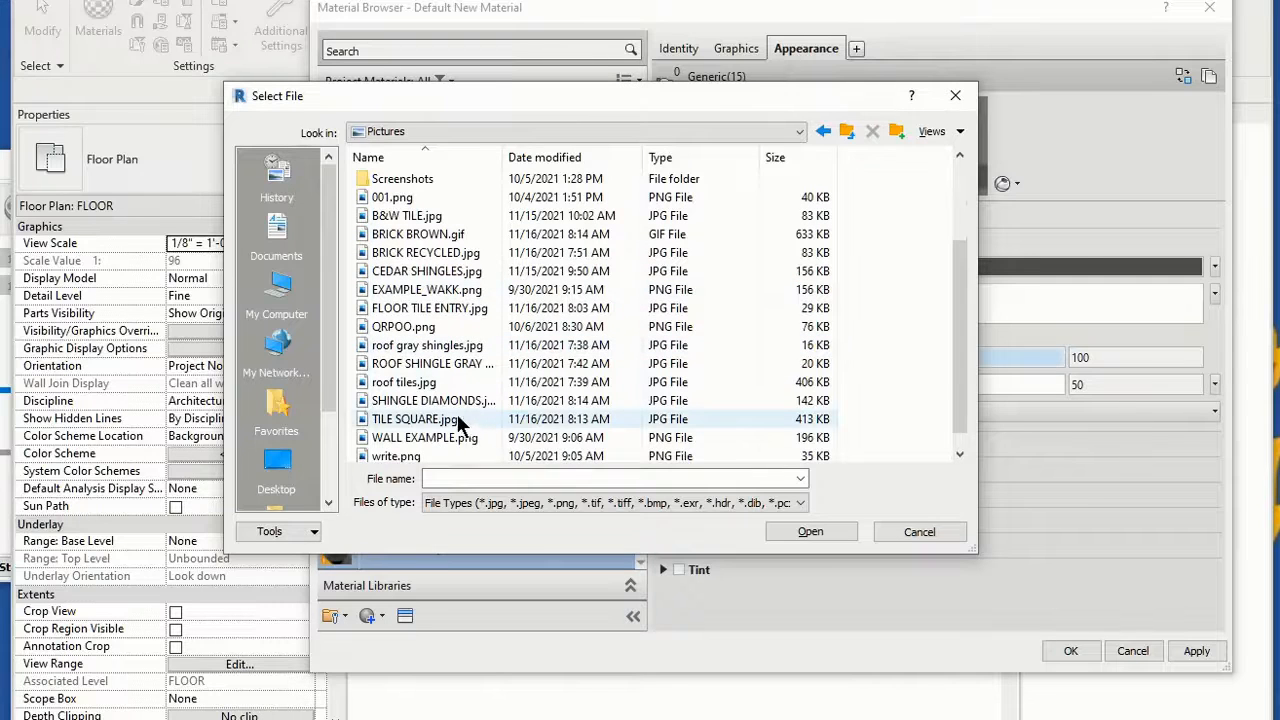
click(462, 421)
click(800, 529)
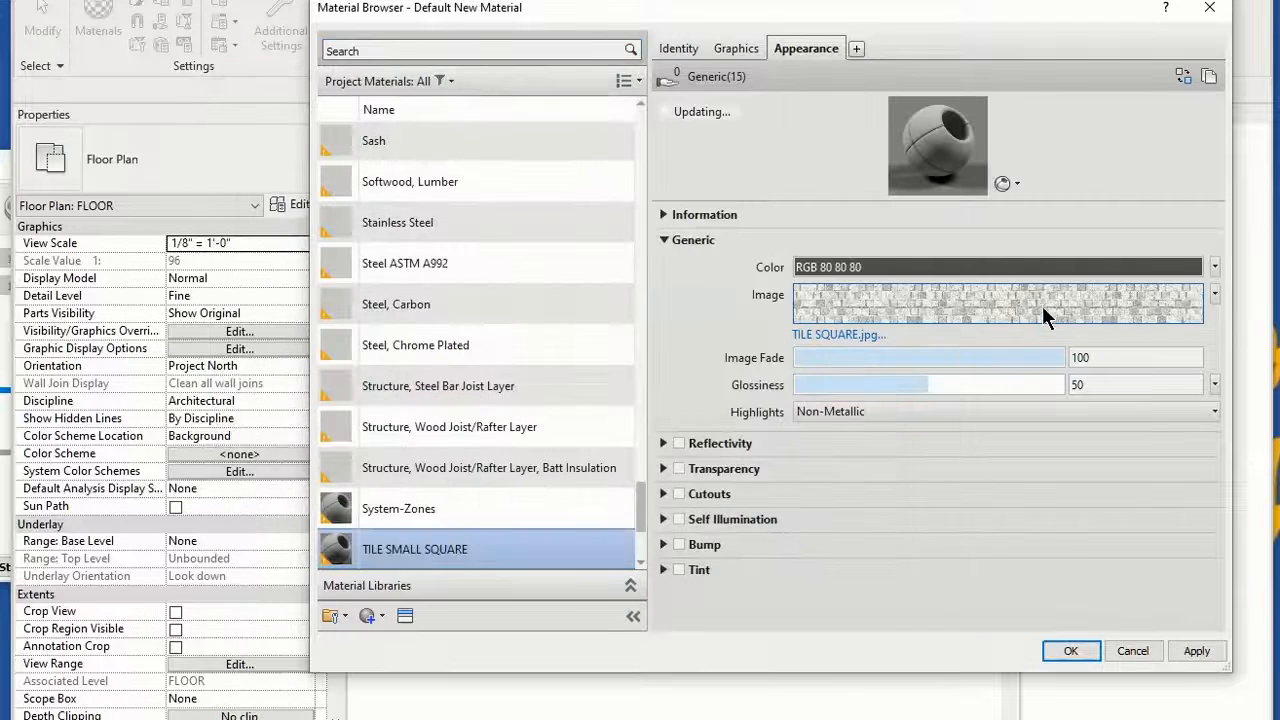
Set the tile material's appearance color to RGB 214 214 214, apply the changes and close the Material Browser.
click(853, 268)
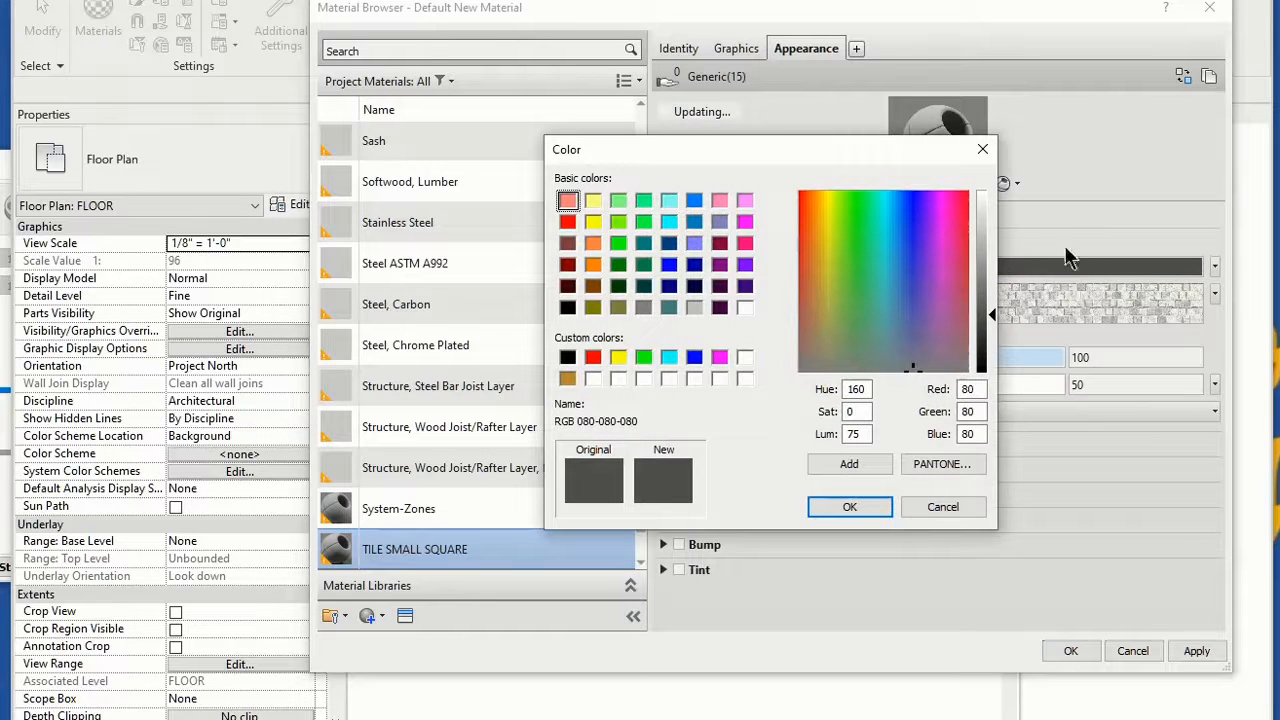
click(981, 205)
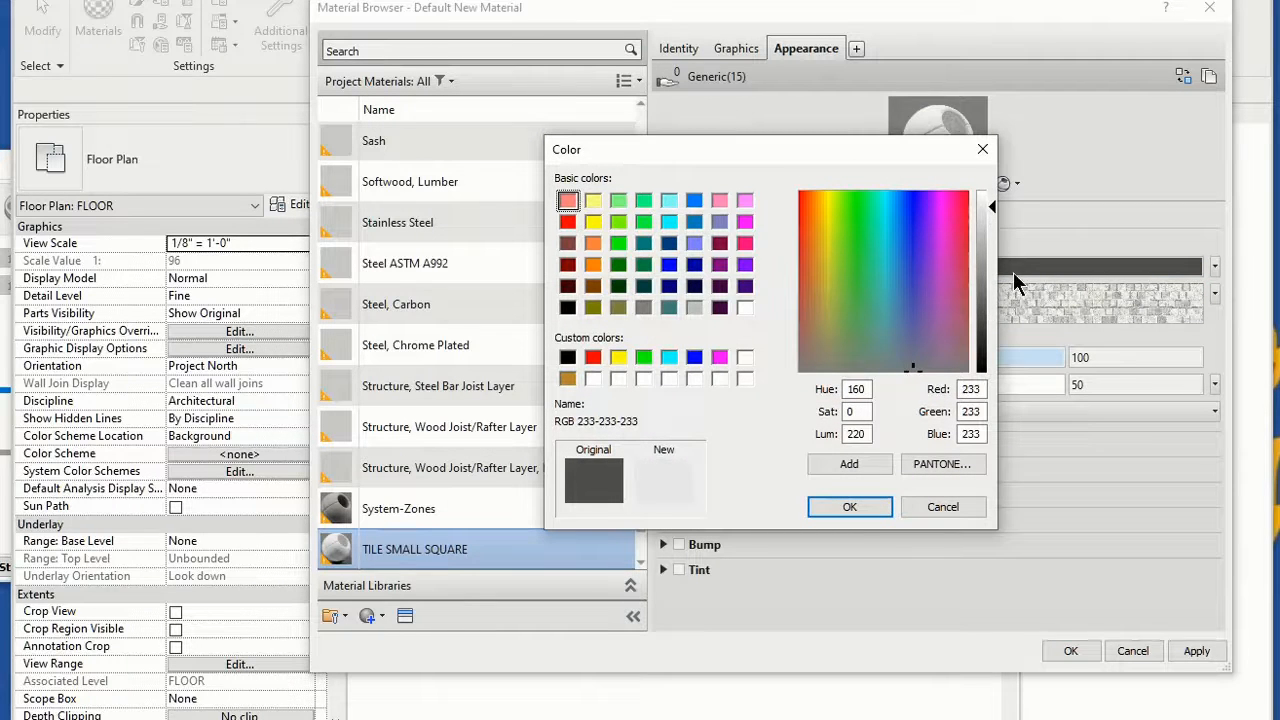
drag(991, 206, 991, 219)
click(870, 501)
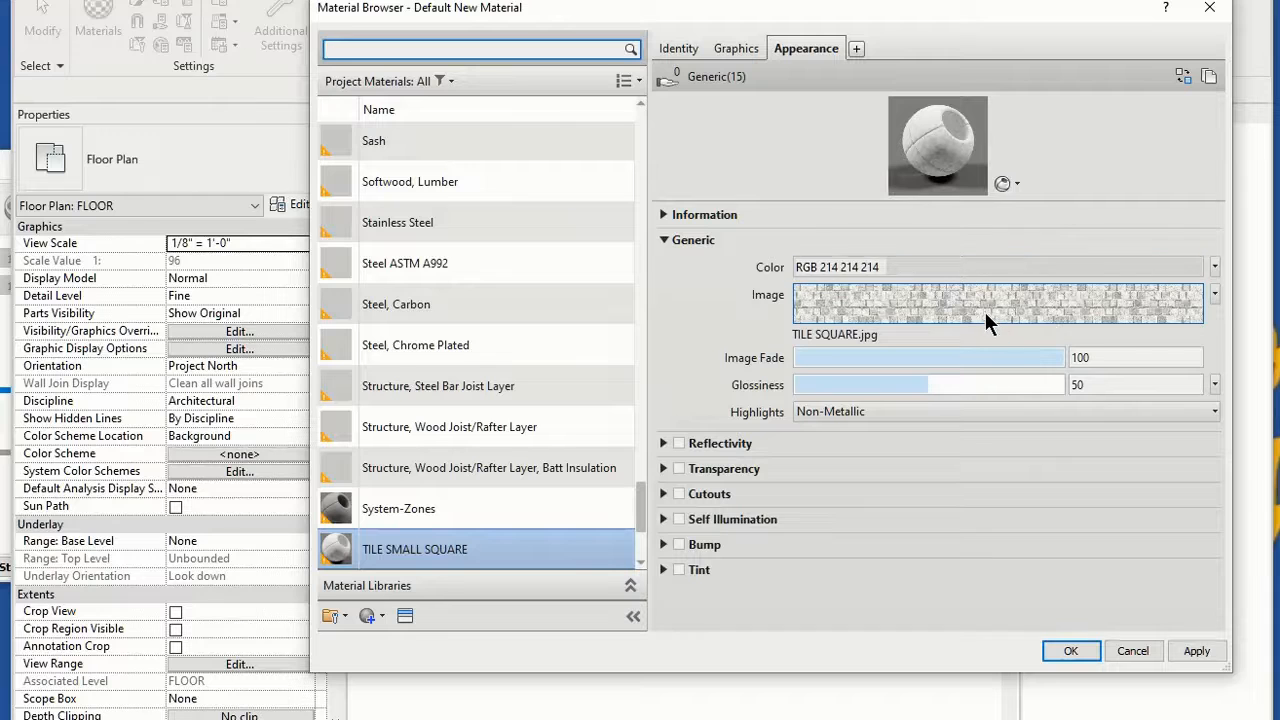
mouse_move(986, 318)
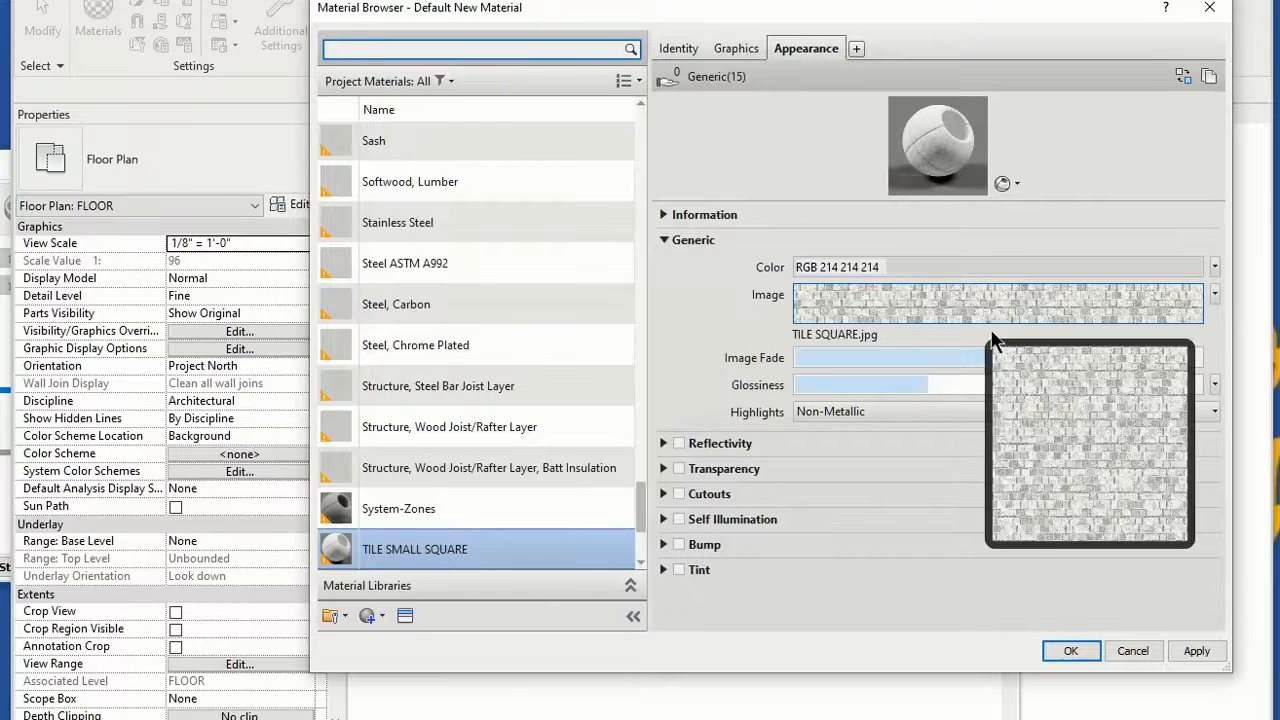
click(1196, 651)
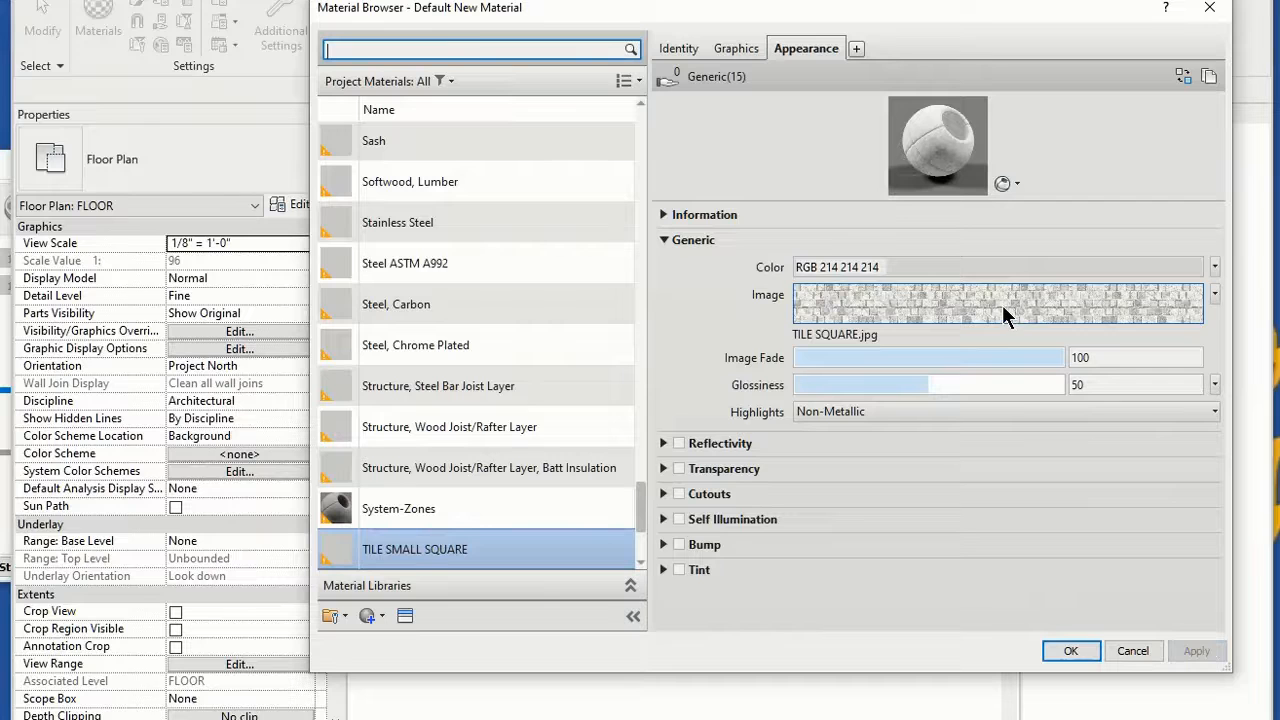
click(1068, 651)
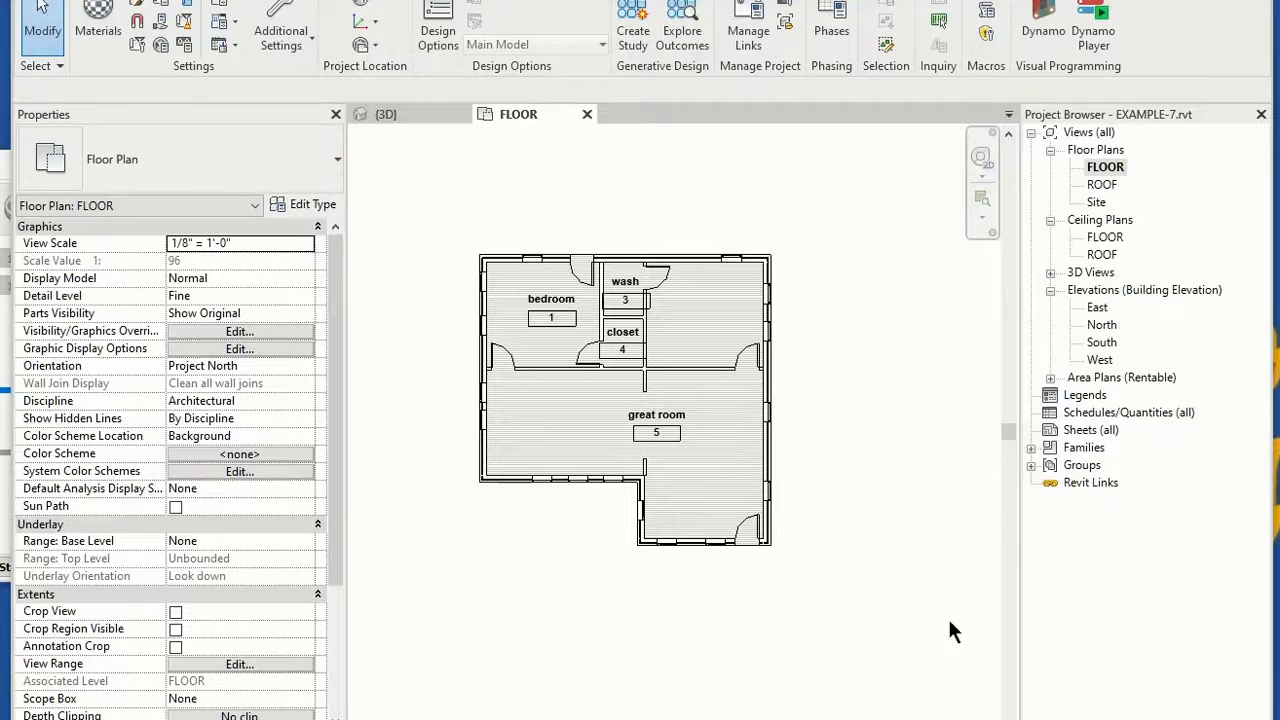
Start Split Face on the floor and sketch a rectangle about 14'-10 1/8" by 13'-3 13/16" filling the unlabeled room beside the wash and closet.
click(714, 512)
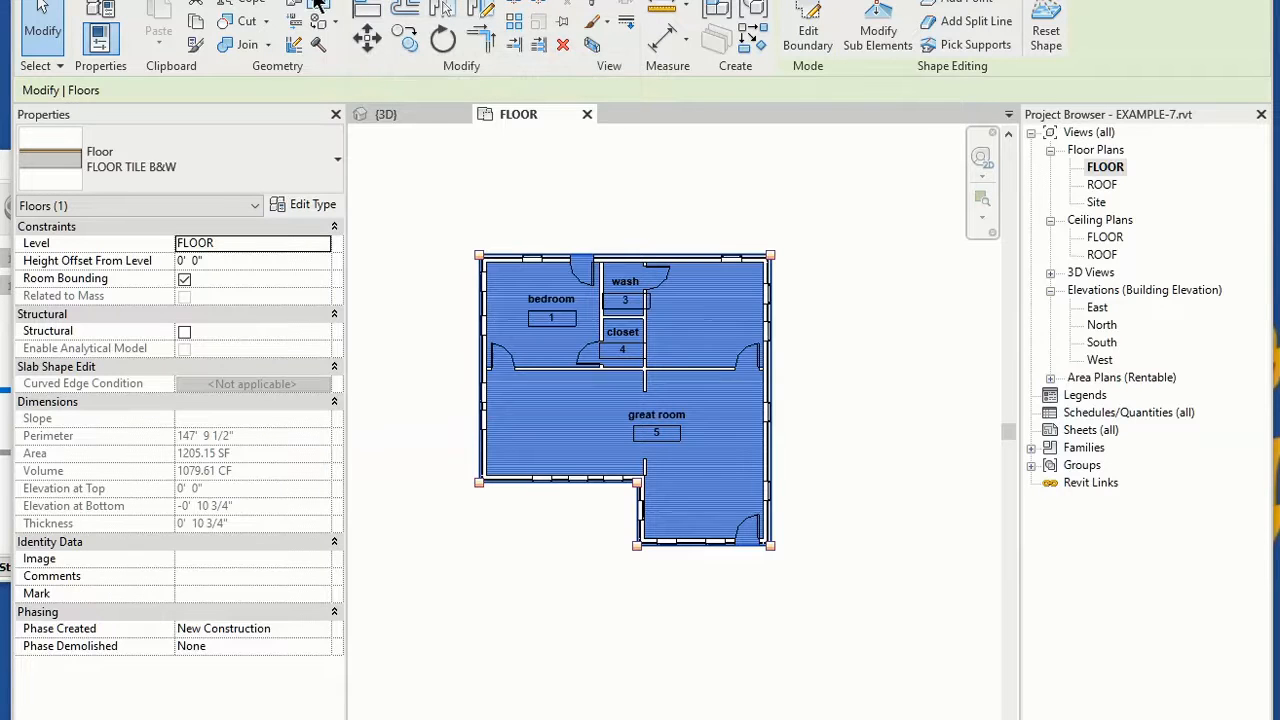
key(Escape)
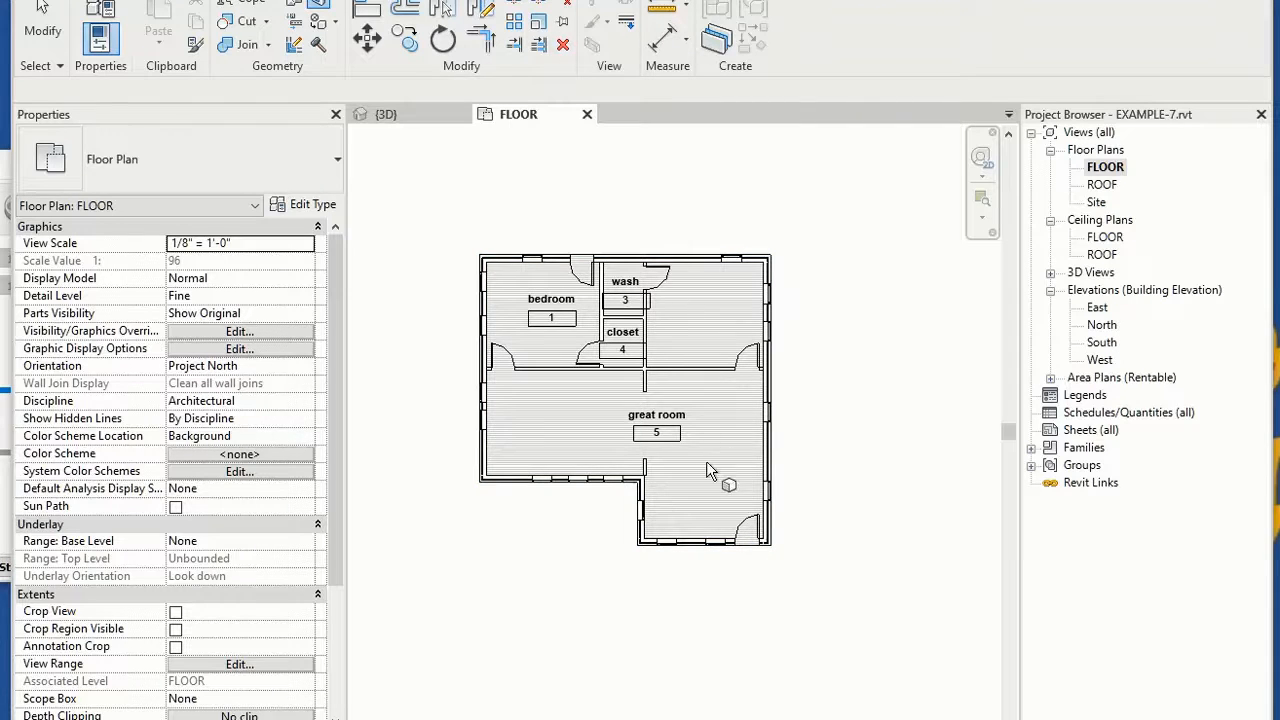
click(743, 557)
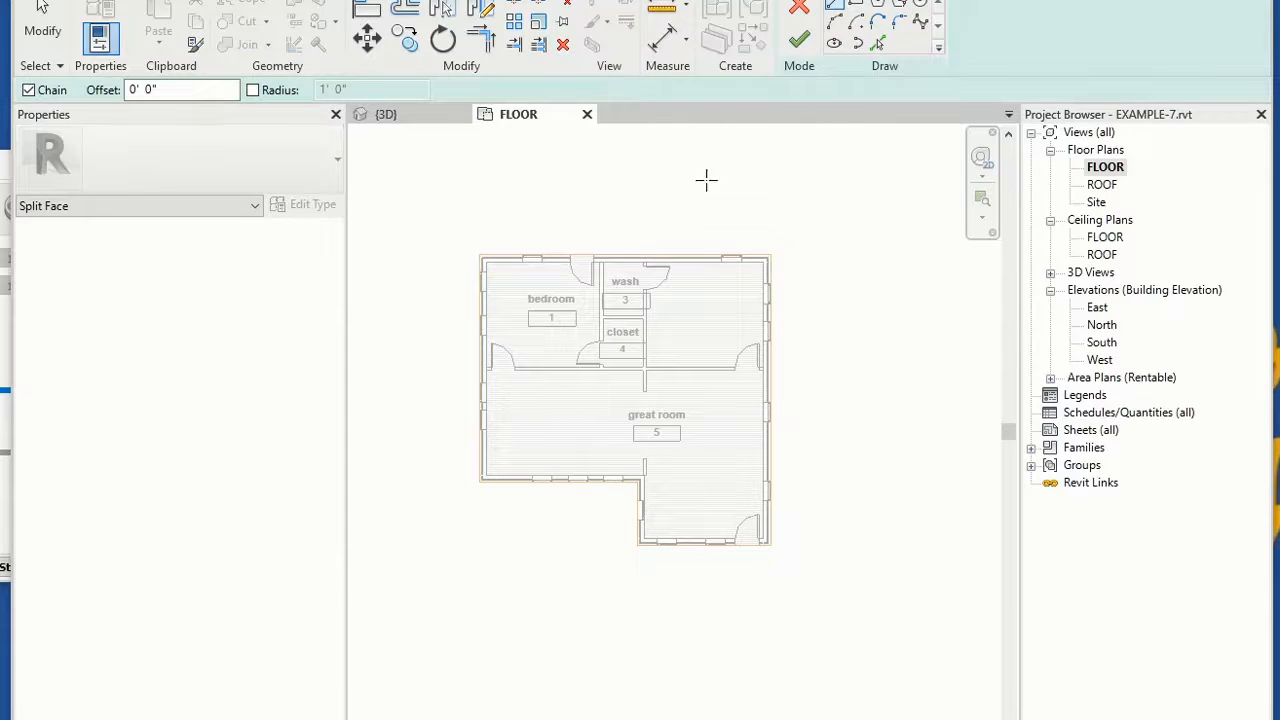
click(856, 6)
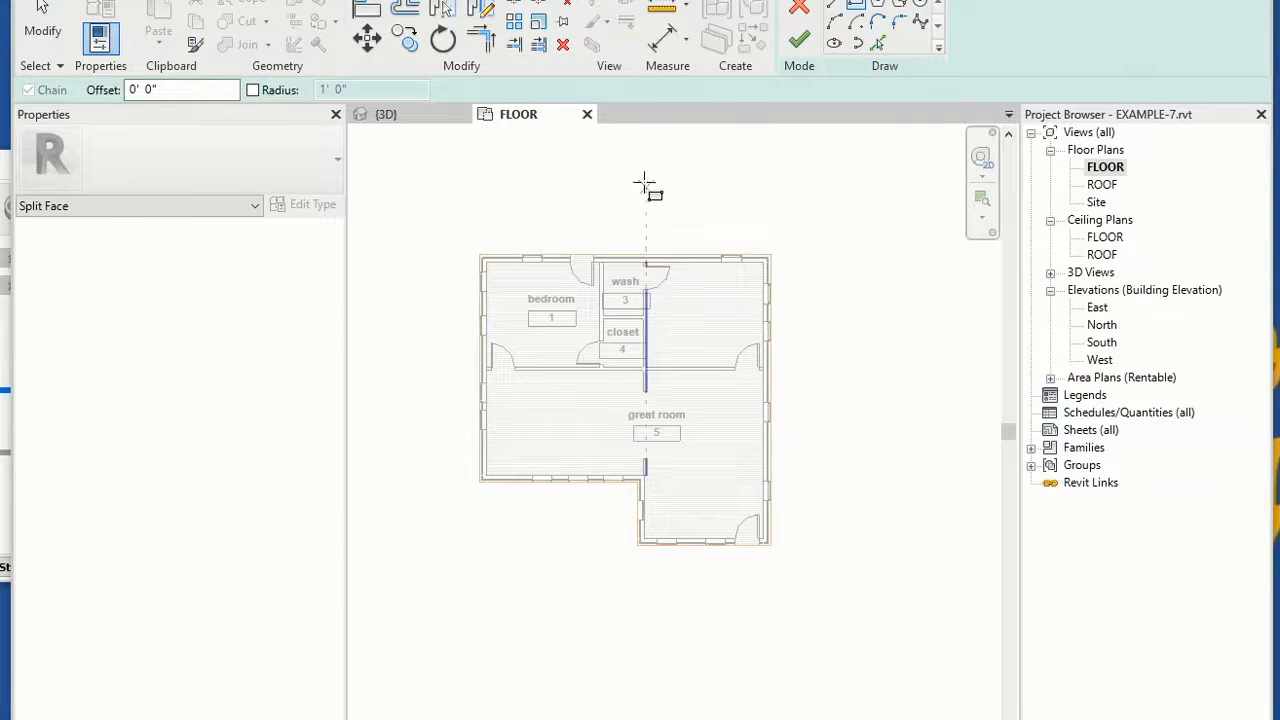
scroll(640, 285, up, 3)
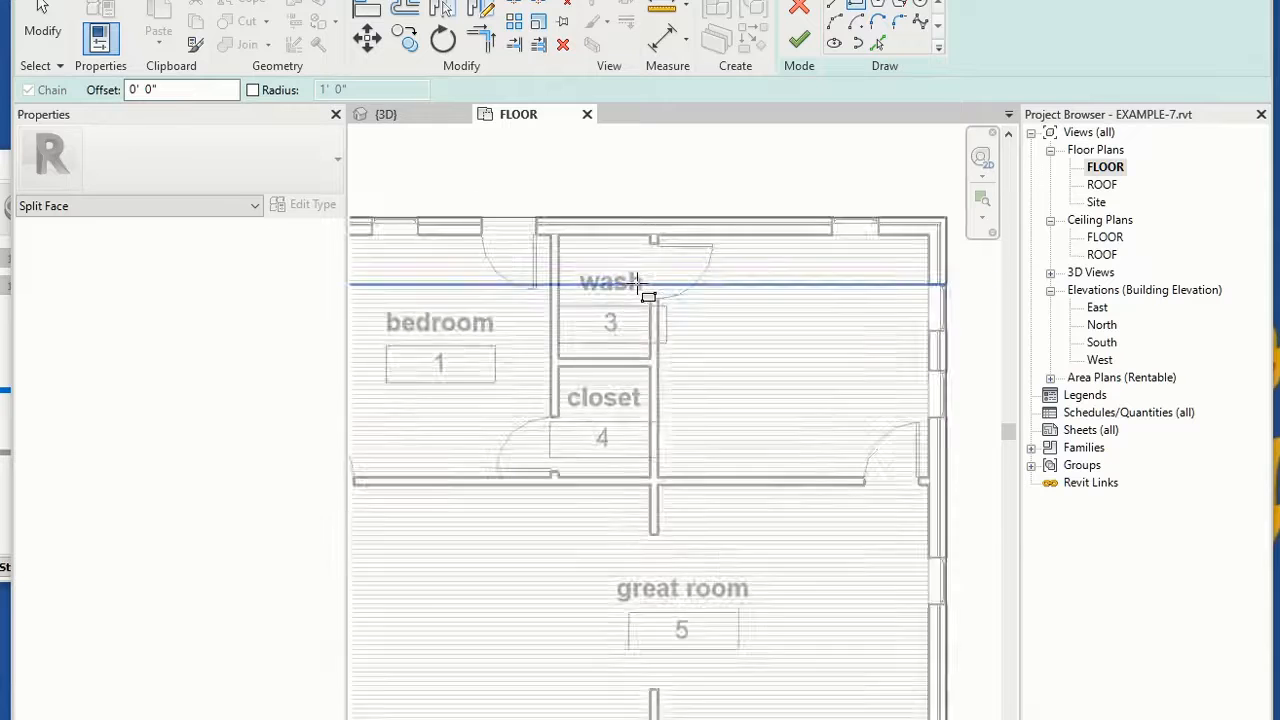
scroll(638, 284, up, 2)
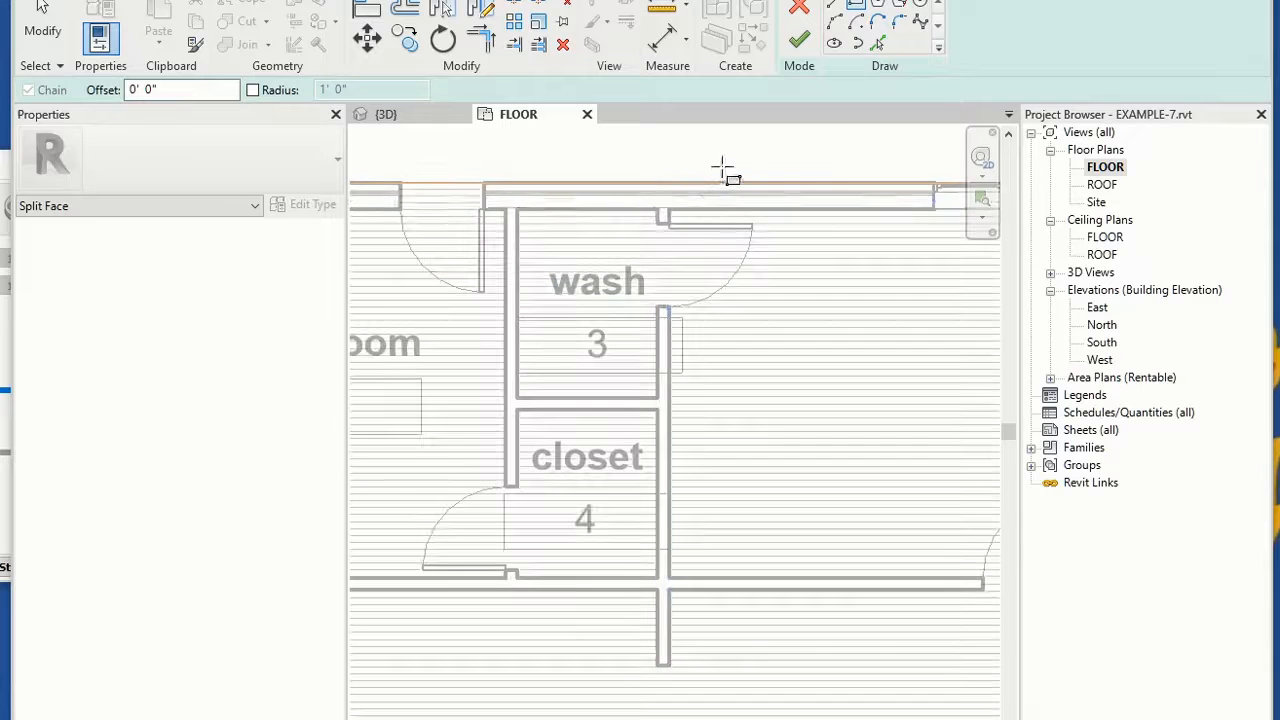
click(670, 212)
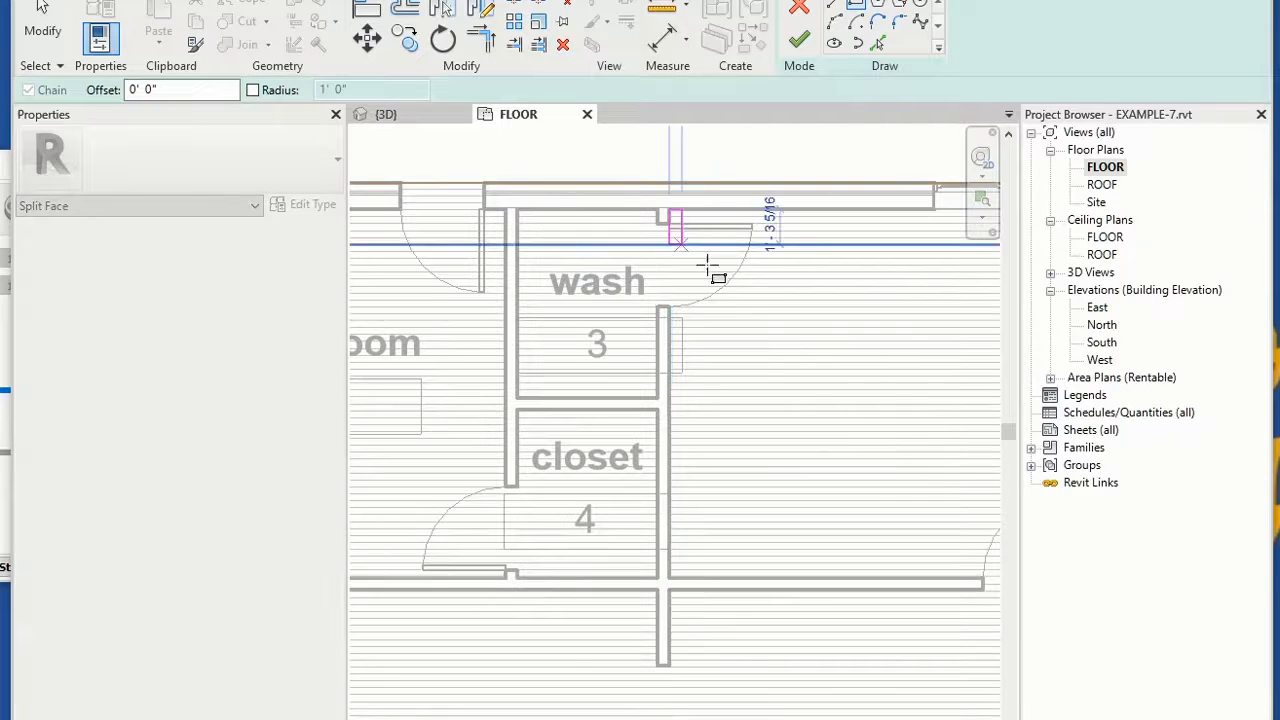
scroll(740, 300, down, 4)
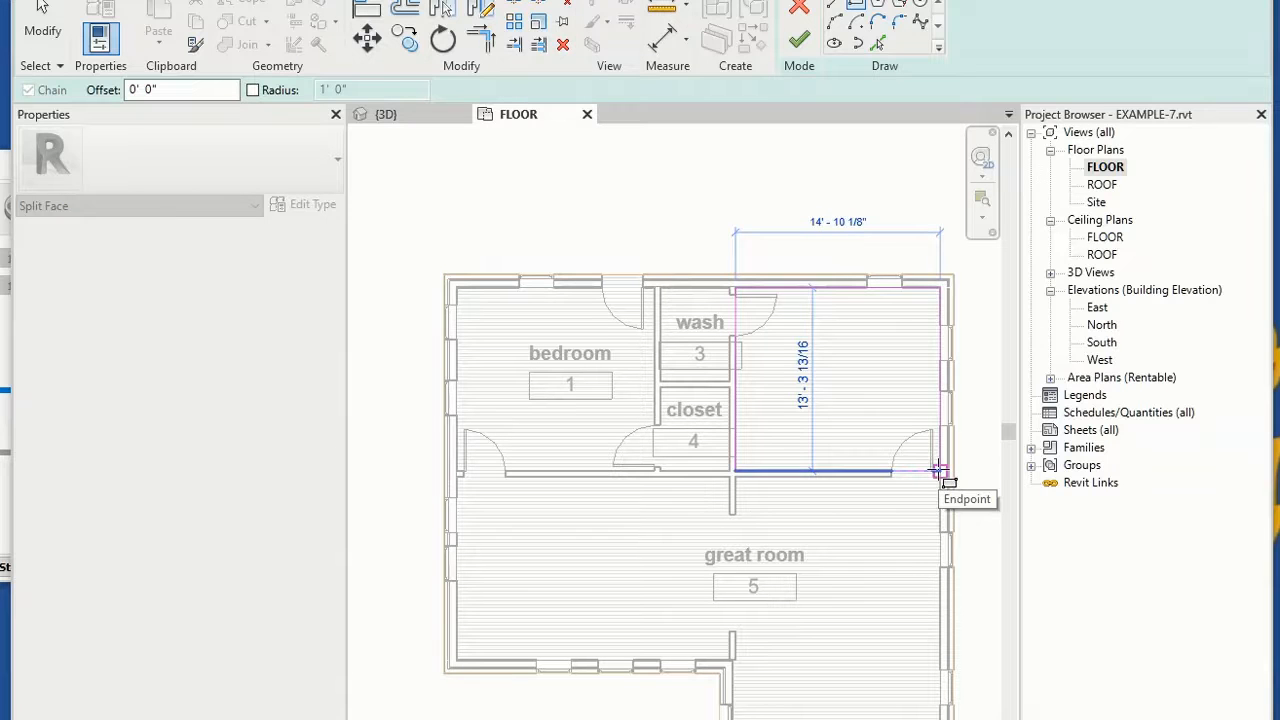
click(940, 470)
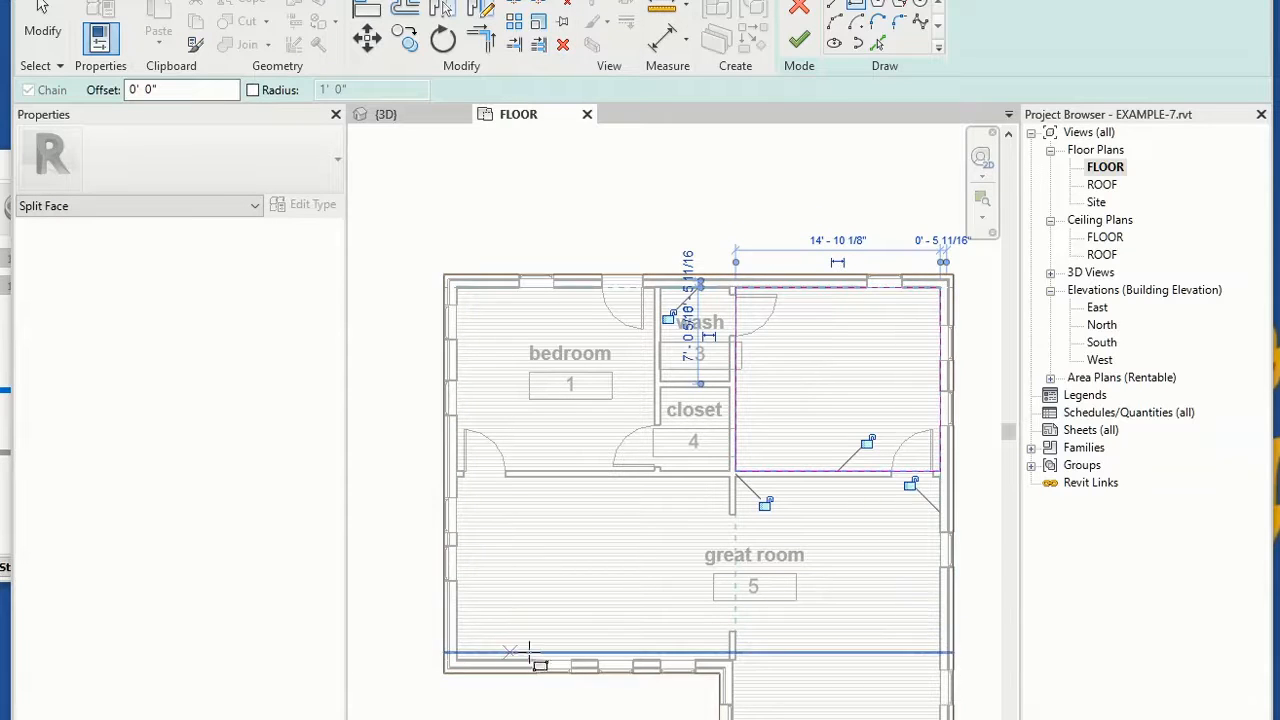
Sketch split rectangles about 19'-10 3/4" by 5'-9 5/16" along the great room's lower-left windows and about 7'-6 5/16" high at the entry door.
click(733, 664)
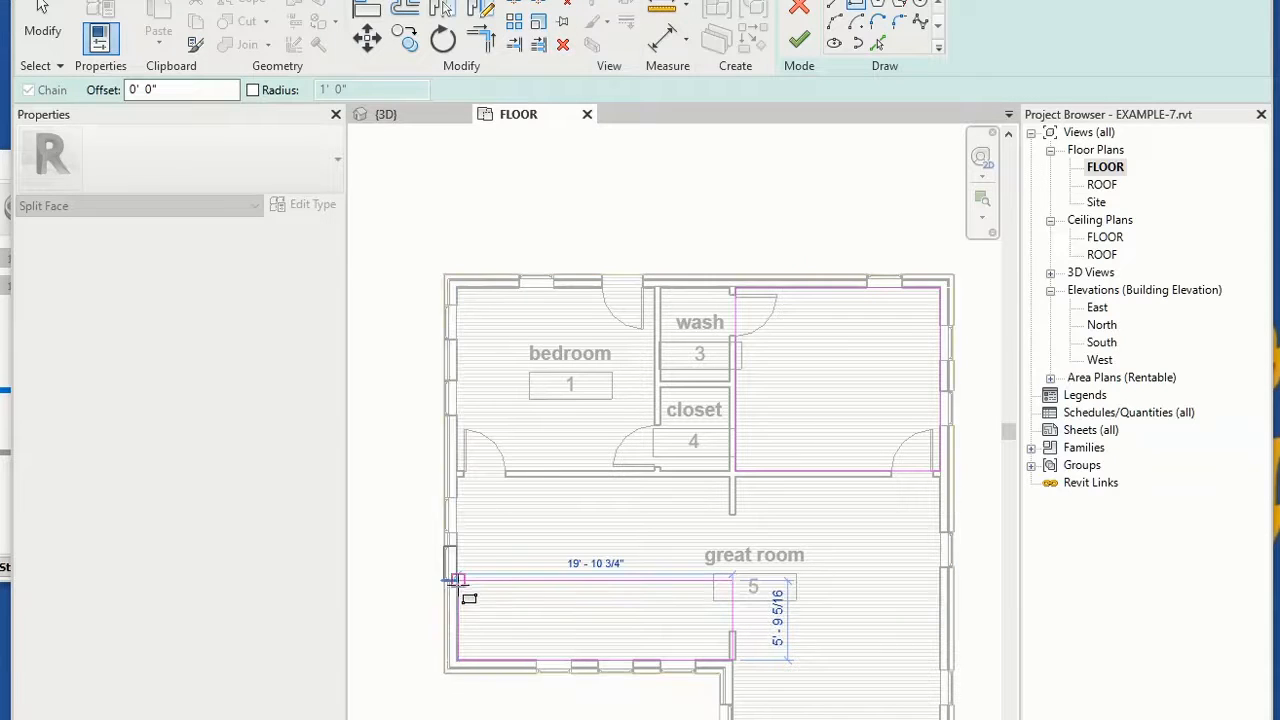
click(457, 580)
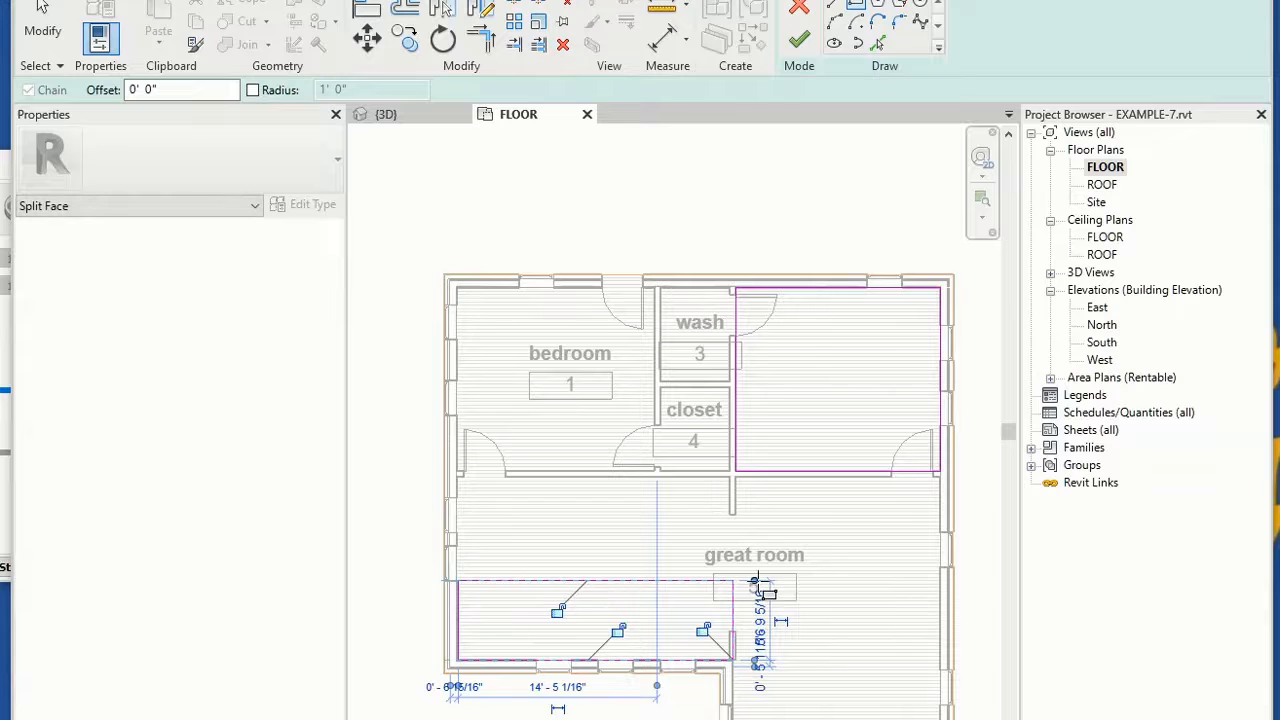
scroll(835, 640, down, 2)
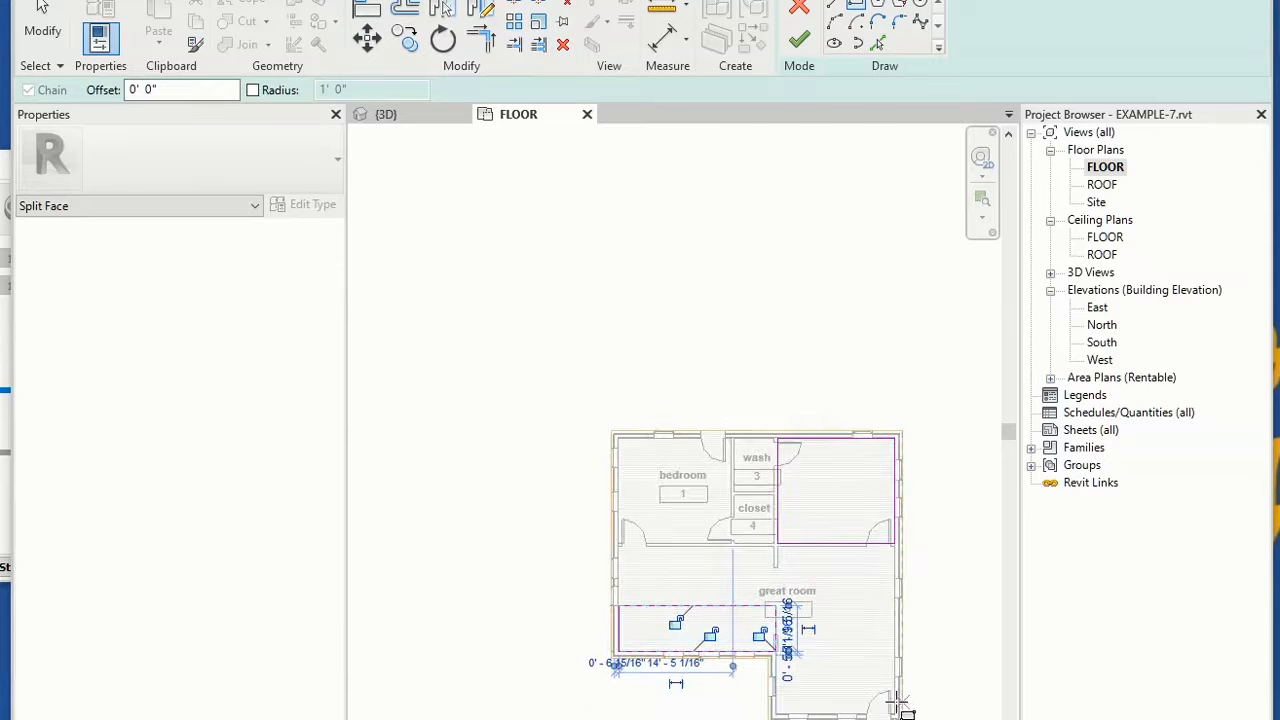
scroll(903, 713, up, 2)
scroll(903, 713, up, 1)
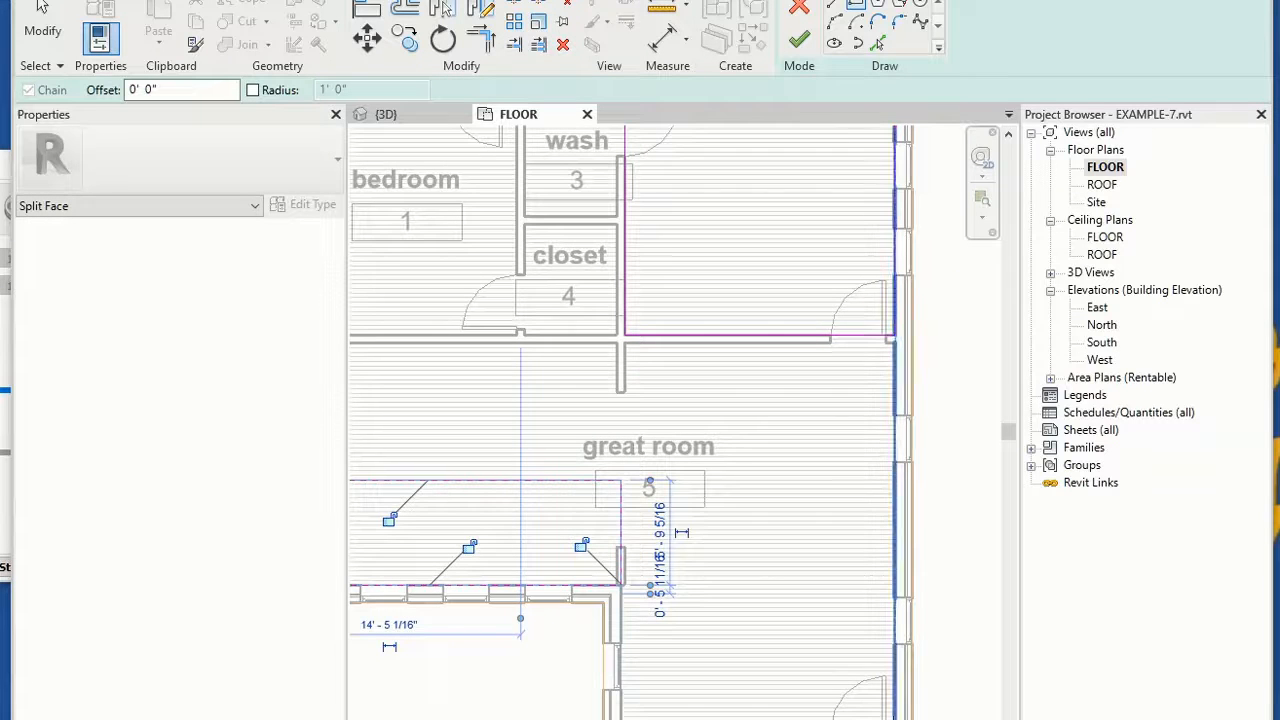
click(894, 717)
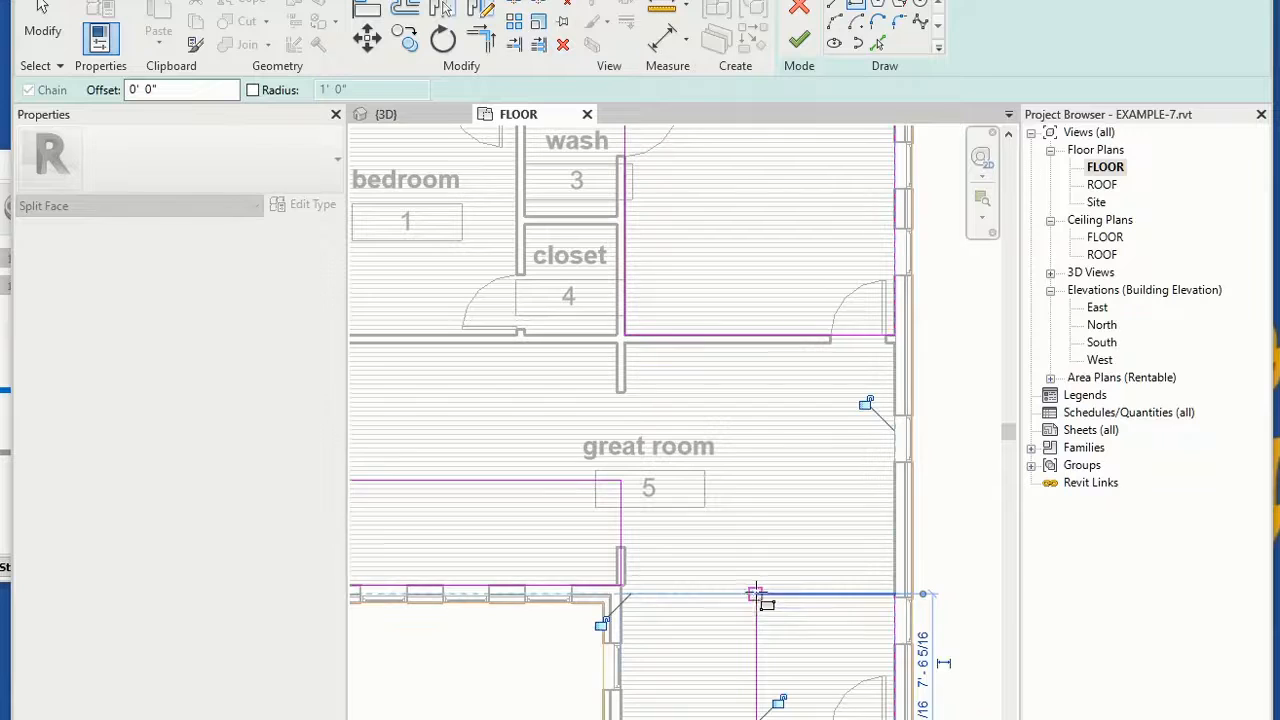
click(757, 597)
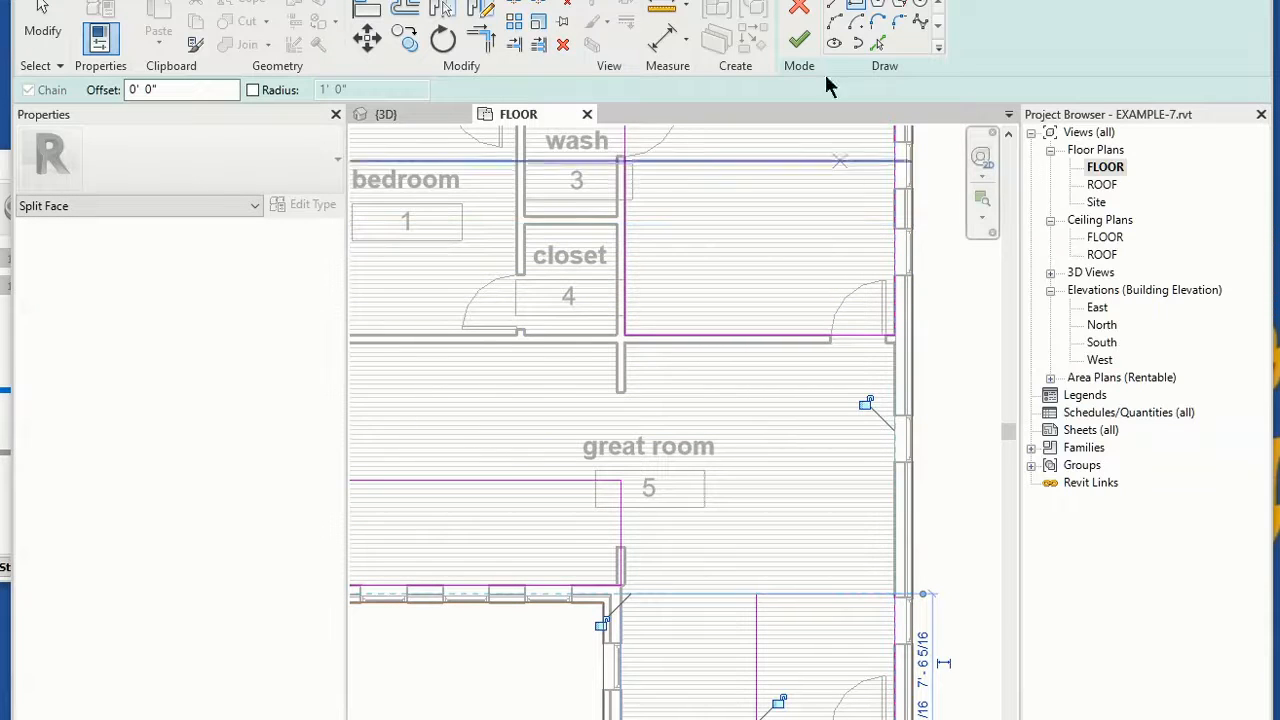
Undo the two extra great room rectangles and finish the face split with only the unlabeled room's rectangle.
click(800, 41)
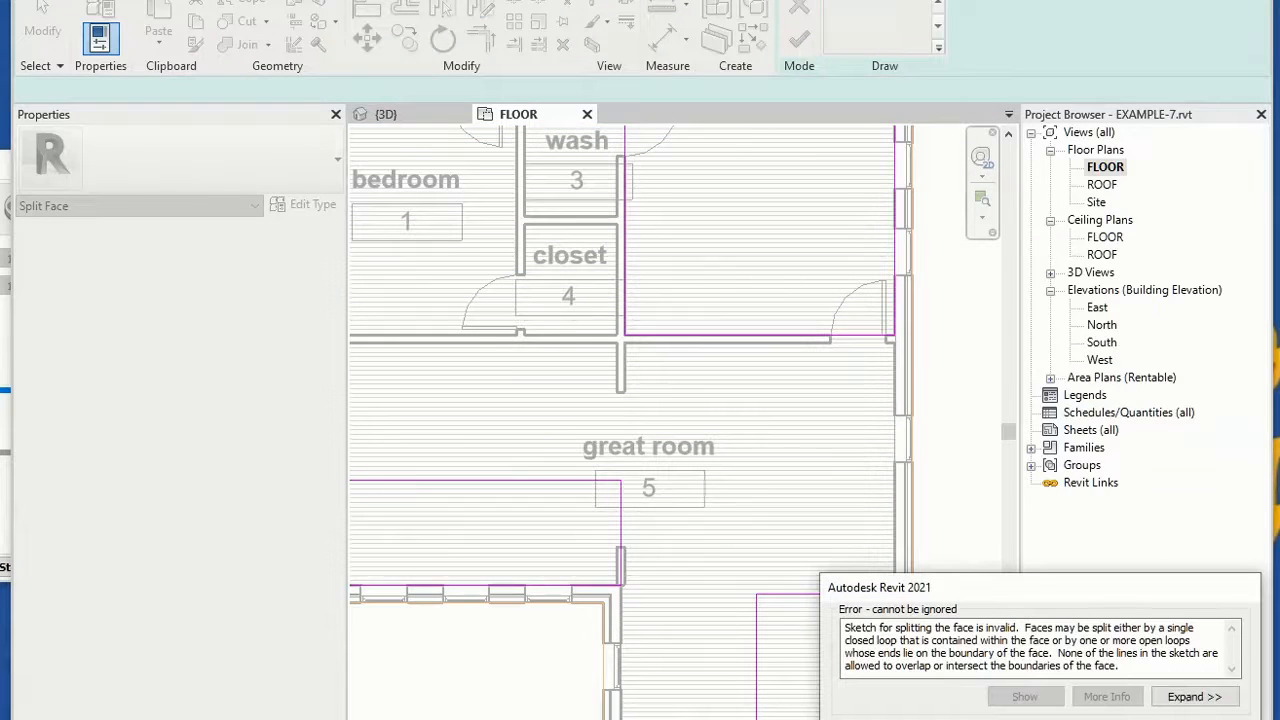
key(Escape)
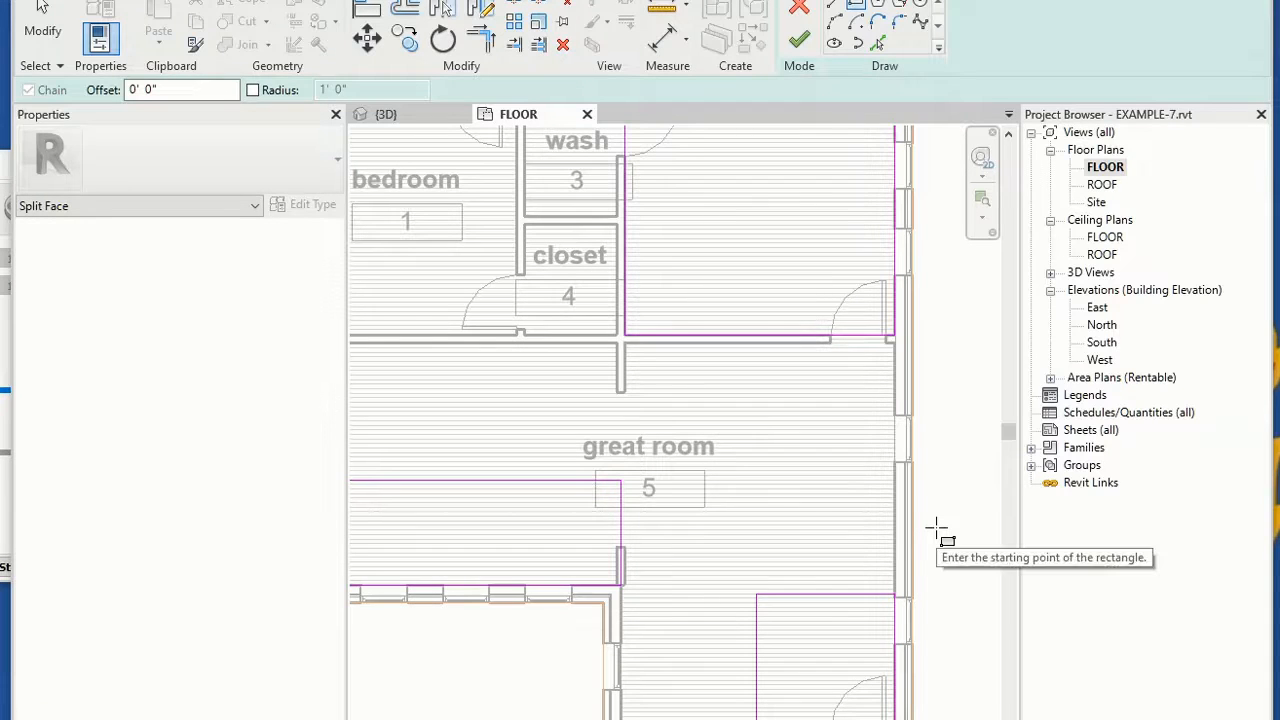
key(ctrl+z)
key(ctrl+z)
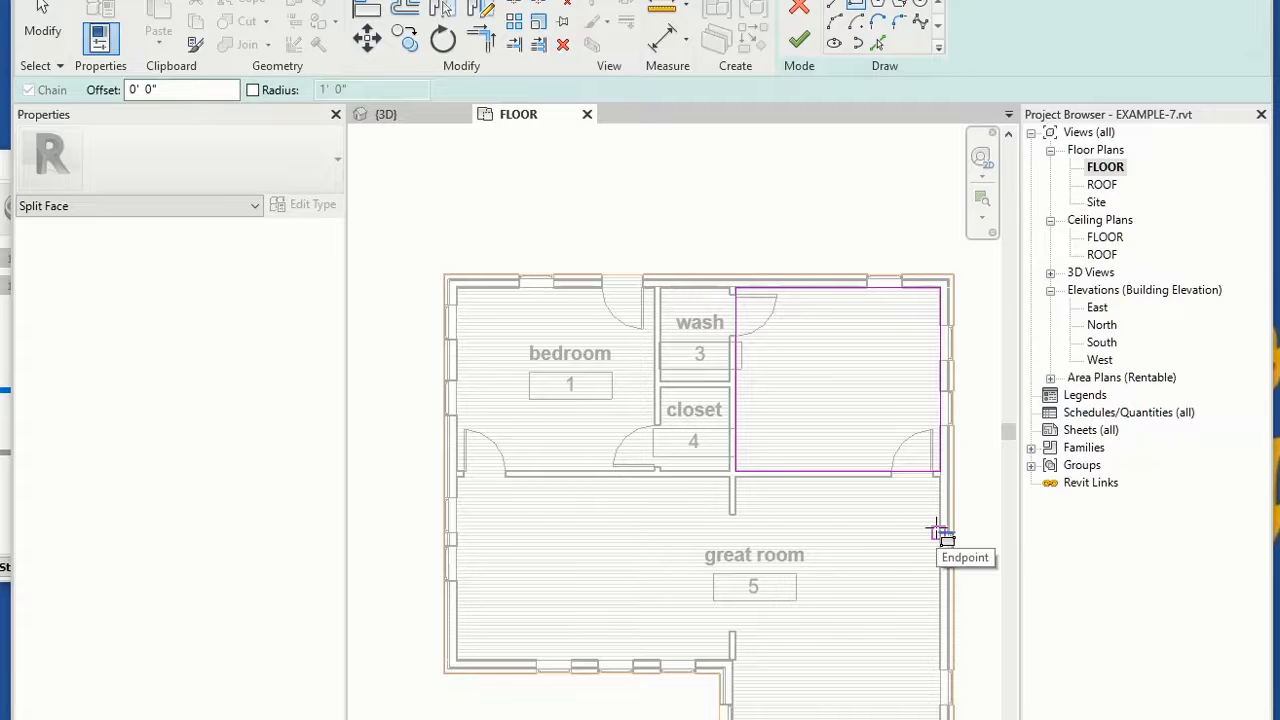
click(800, 40)
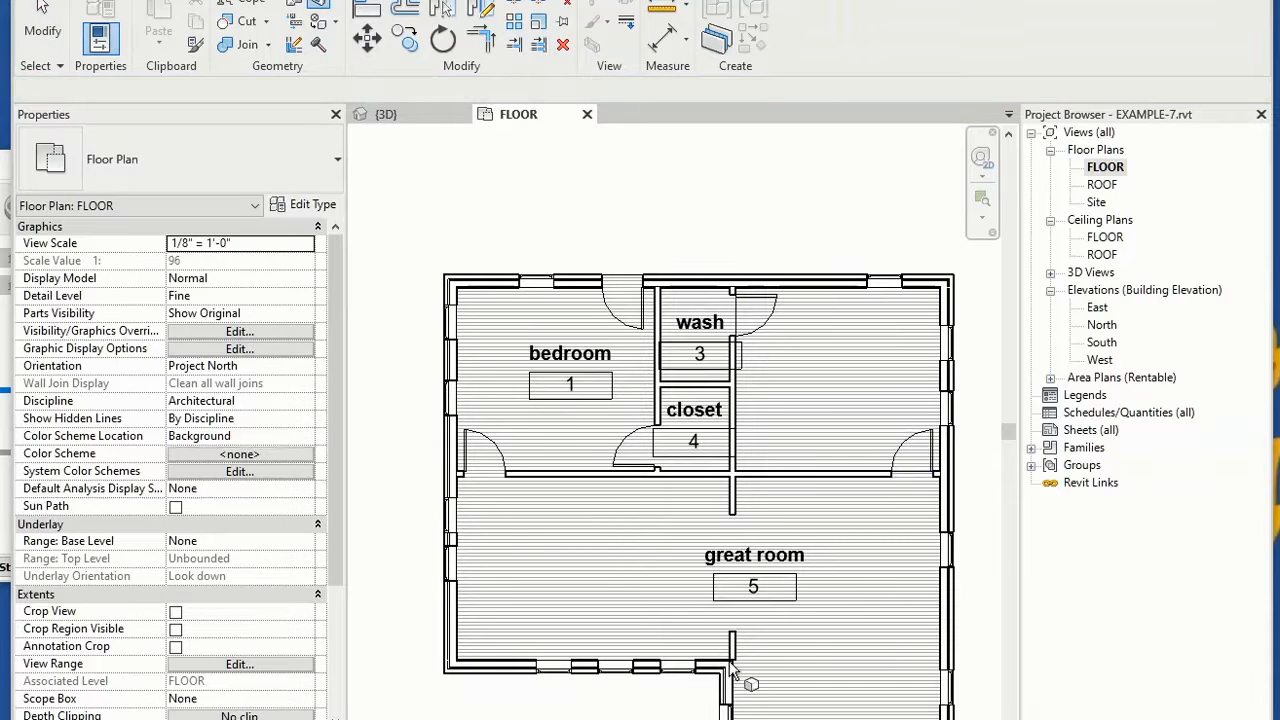
Split the floor face with a rectangle about 4'-3" deep along the great room's lower-left windows, ending at the wall stub.
click(897, 289)
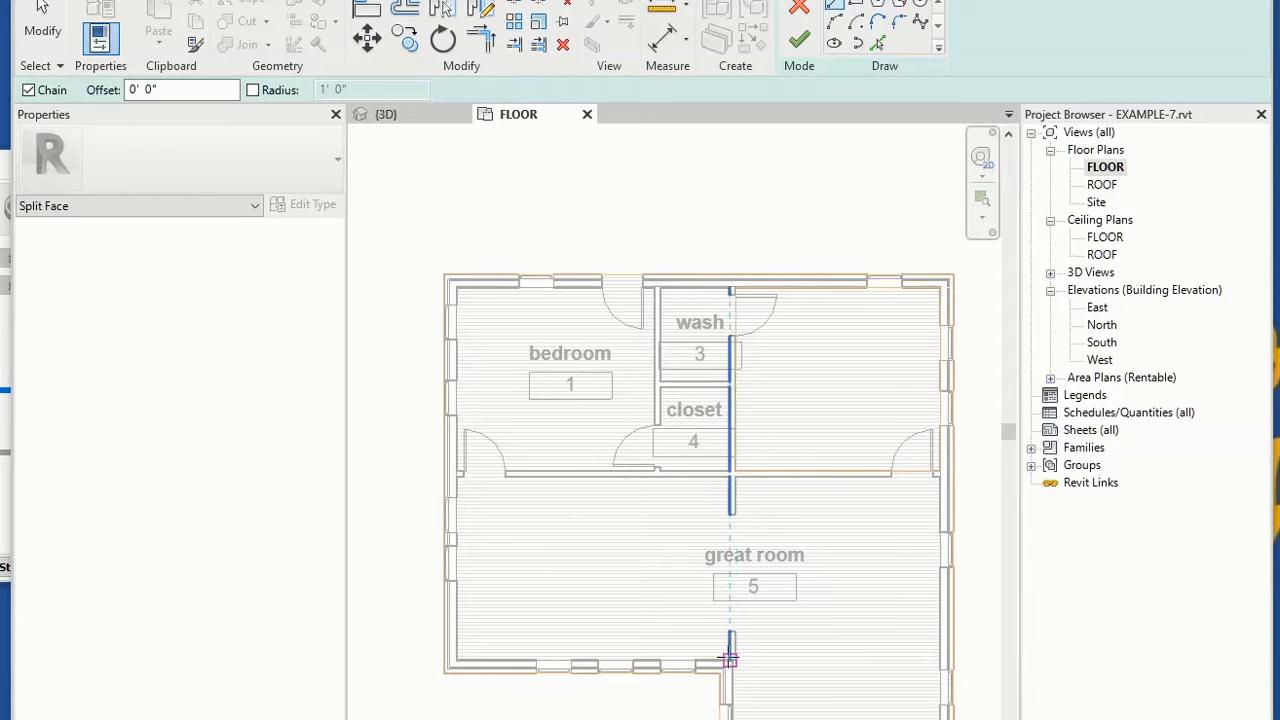
click(733, 659)
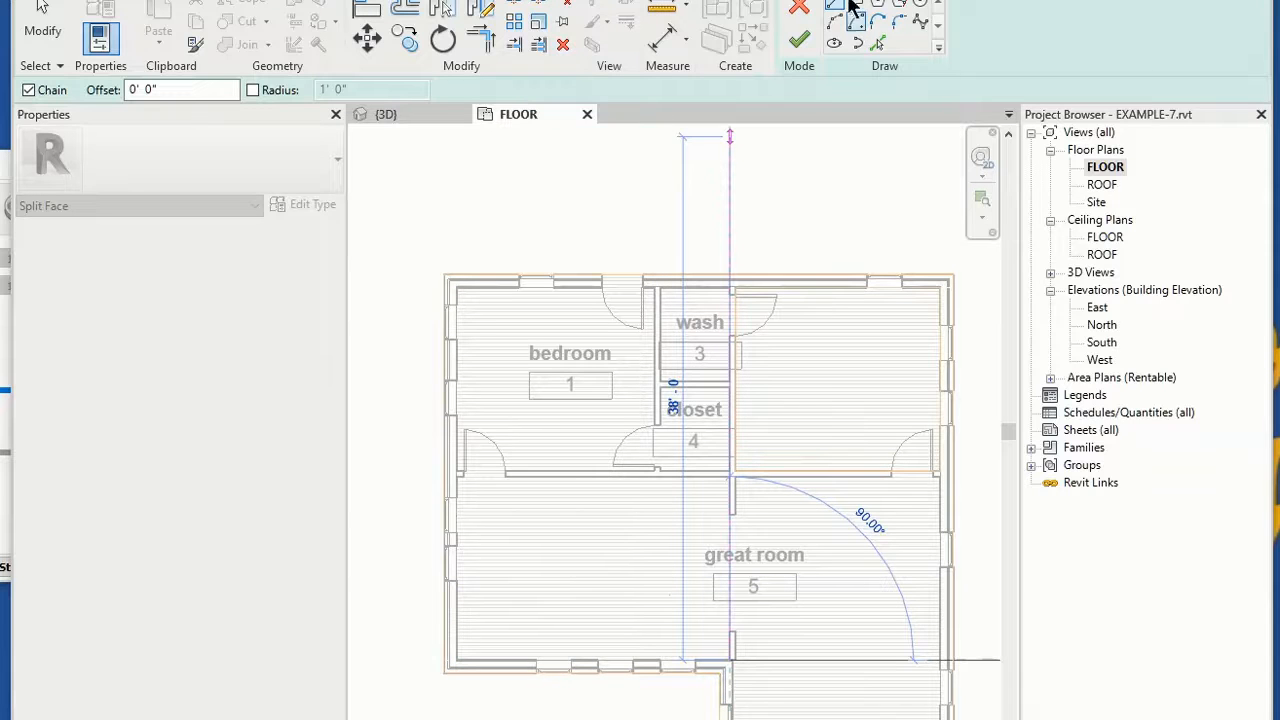
click(852, 6)
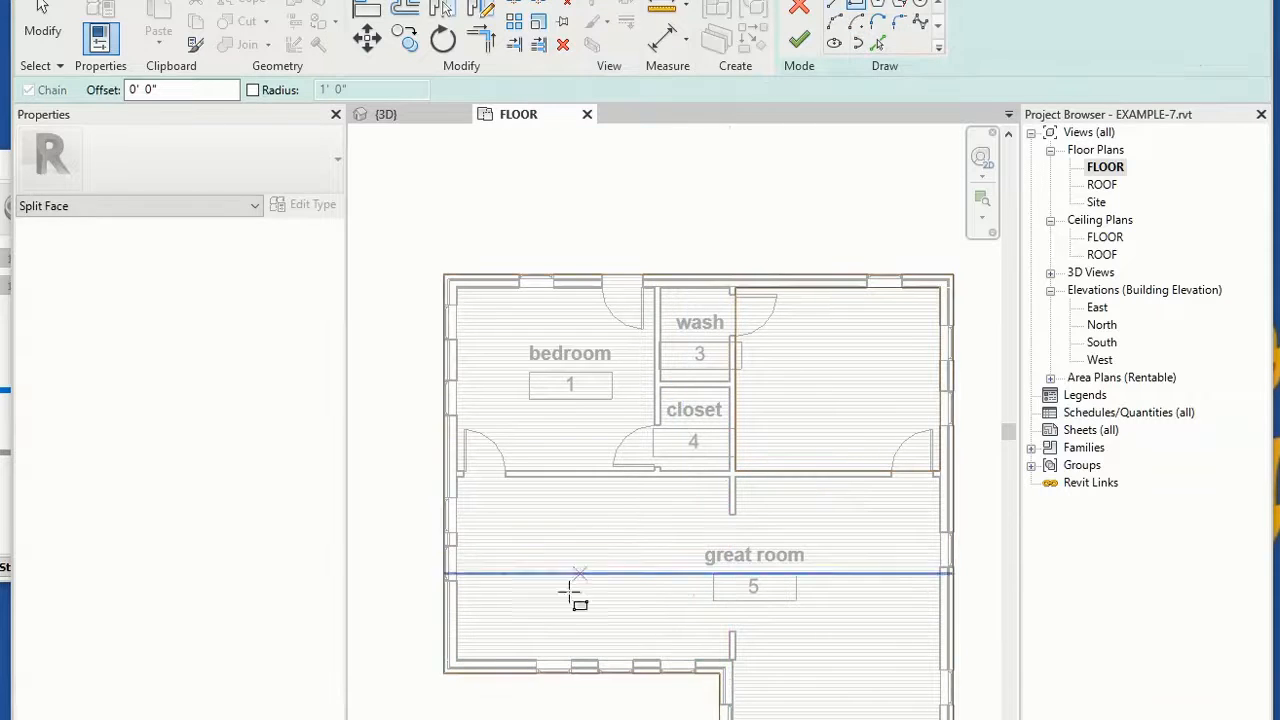
click(463, 657)
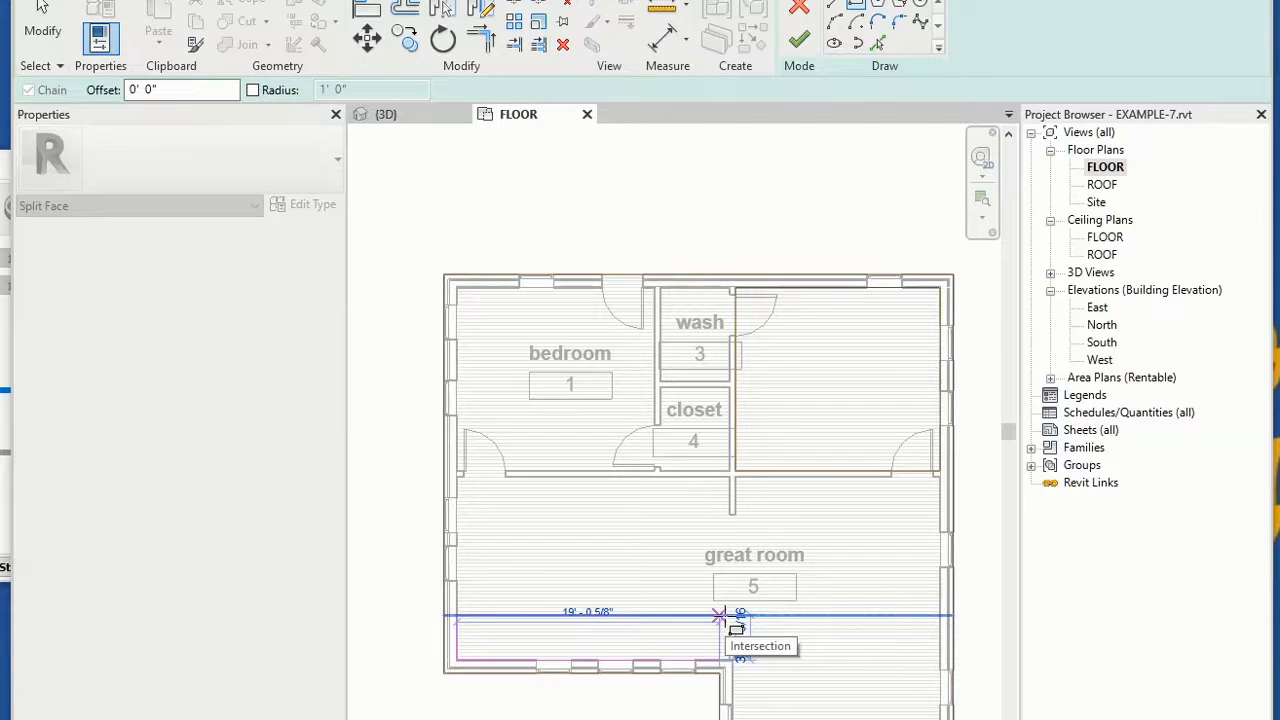
scroll(720, 617, up, 4)
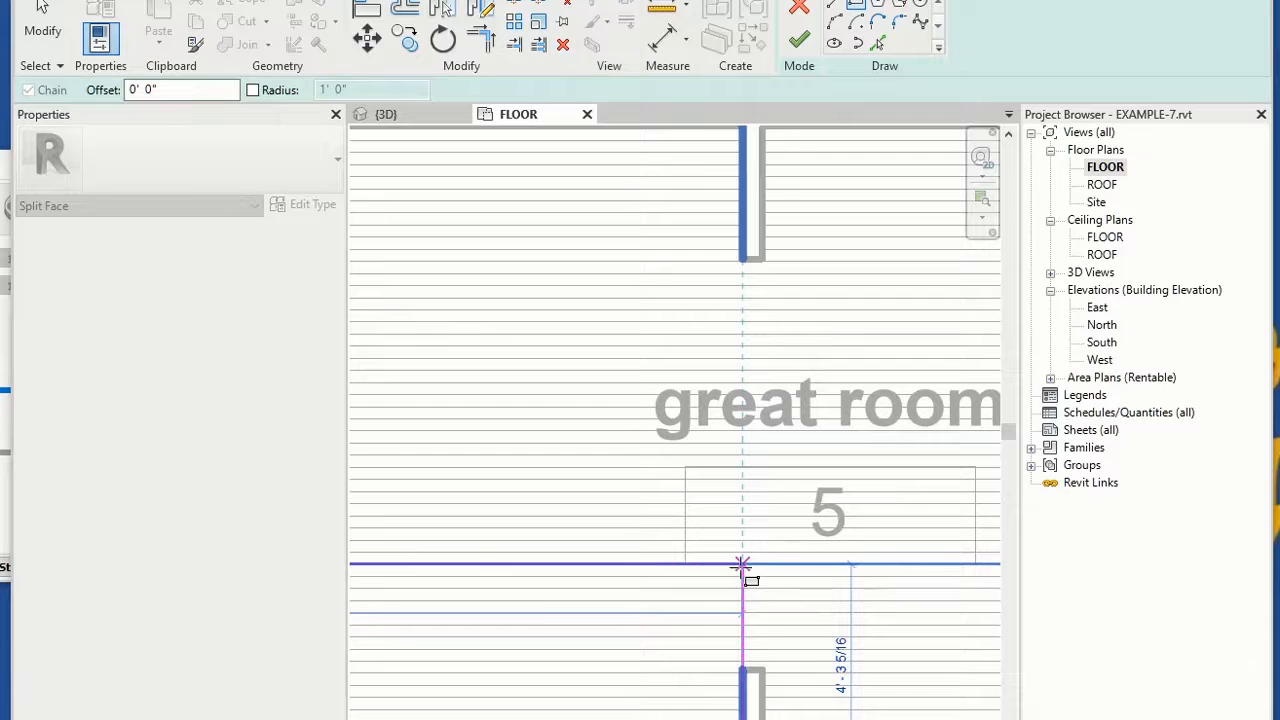
click(741, 552)
scroll(738, 557, down, 2)
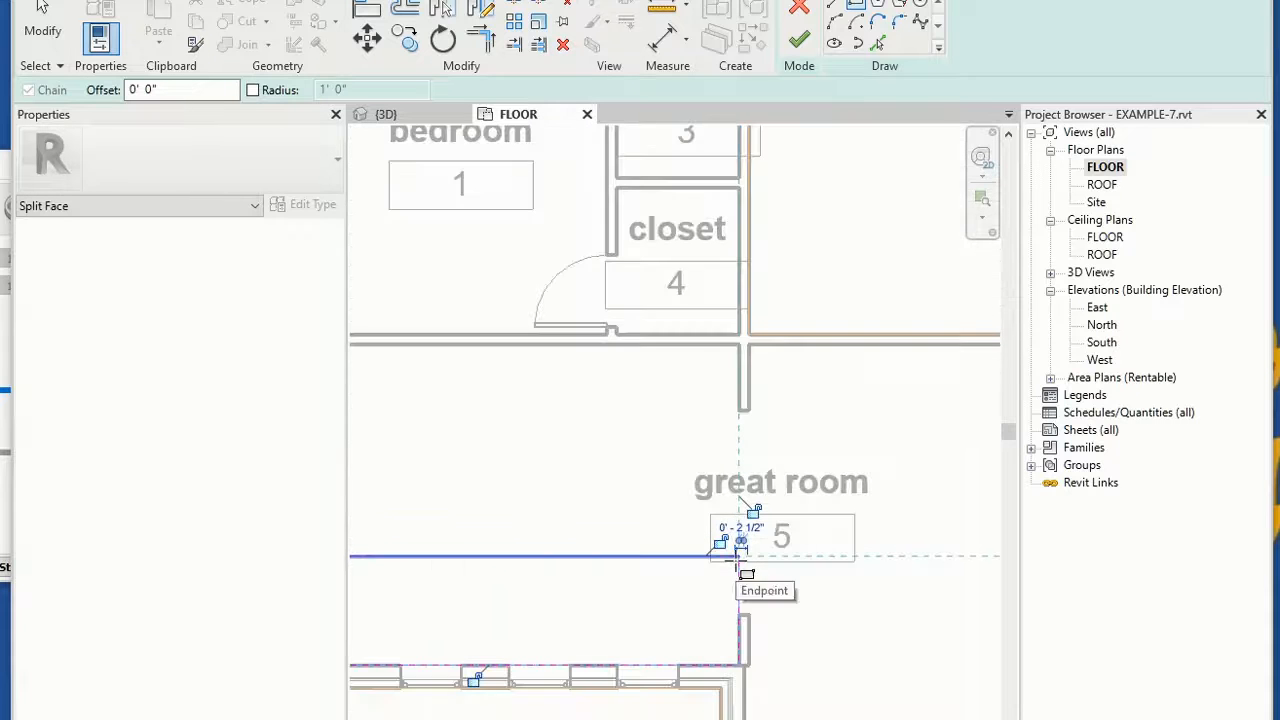
scroll(709, 578, down, 1)
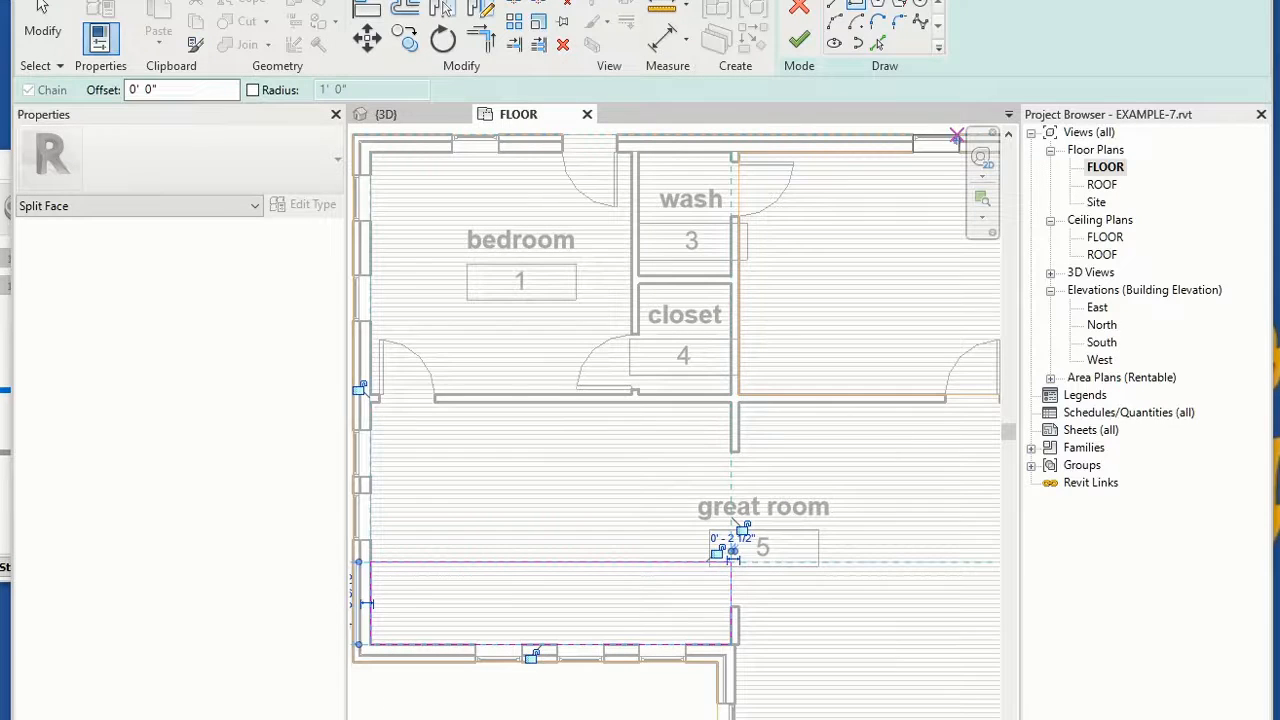
click(807, 39)
key(z)
key(f)
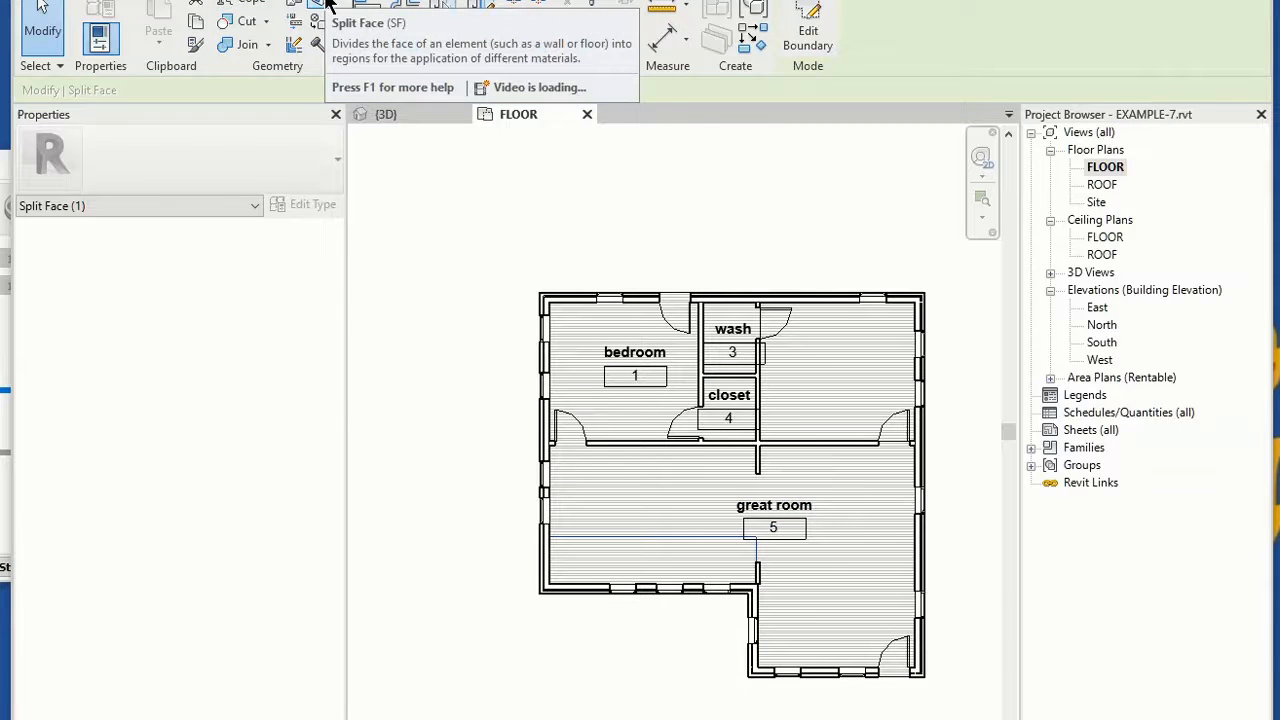
key(Escape)
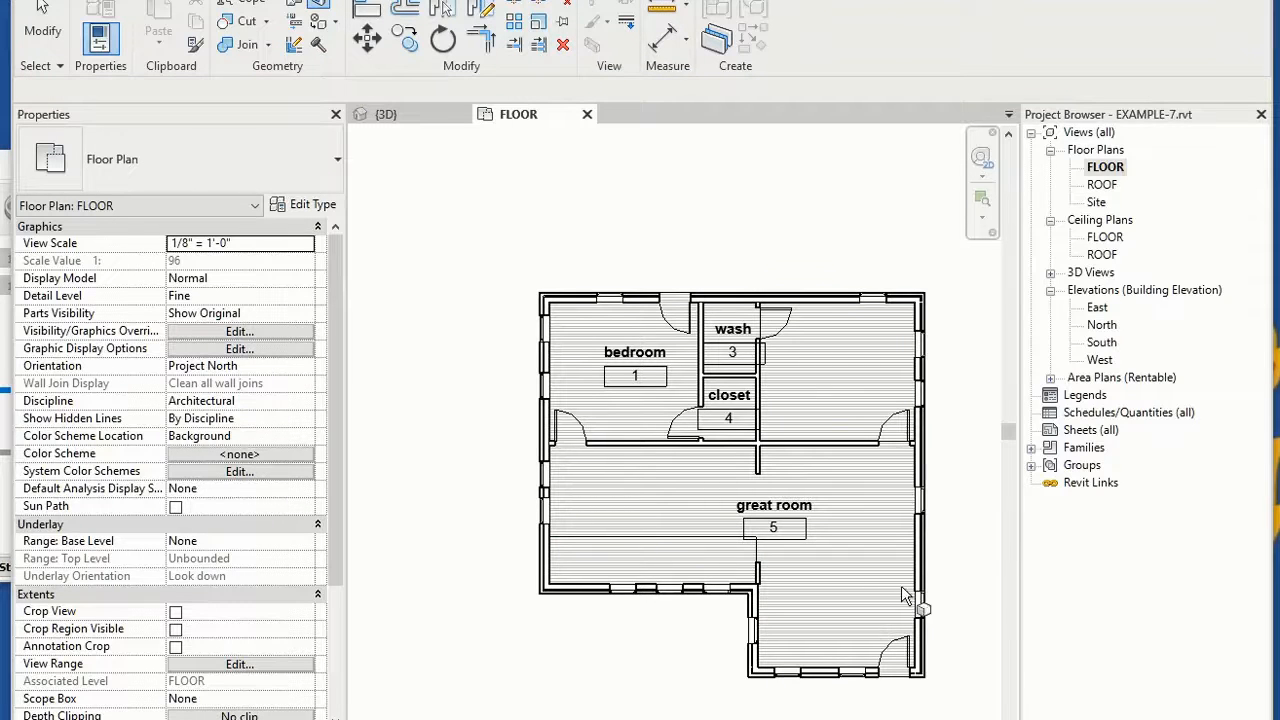
Split the floor face with a rectangle about 7'-6" high in the great room's corner at the entry door.
click(908, 685)
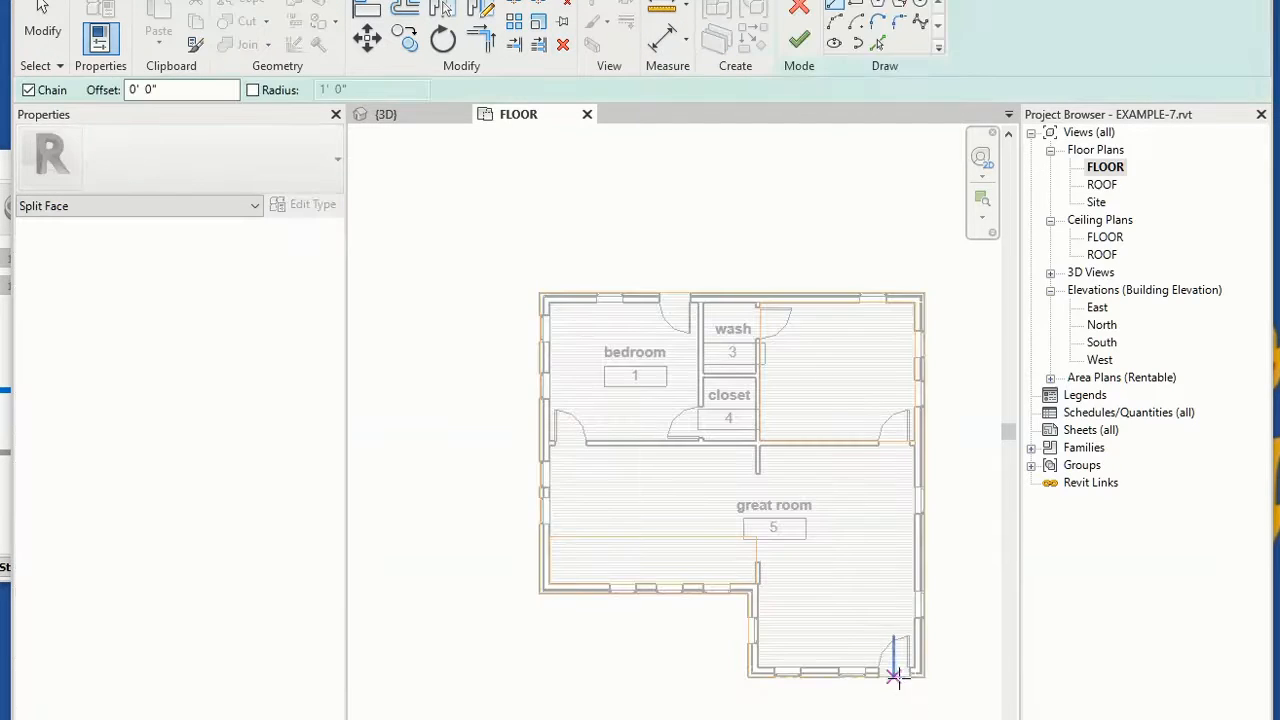
scroll(920, 676, up, 5)
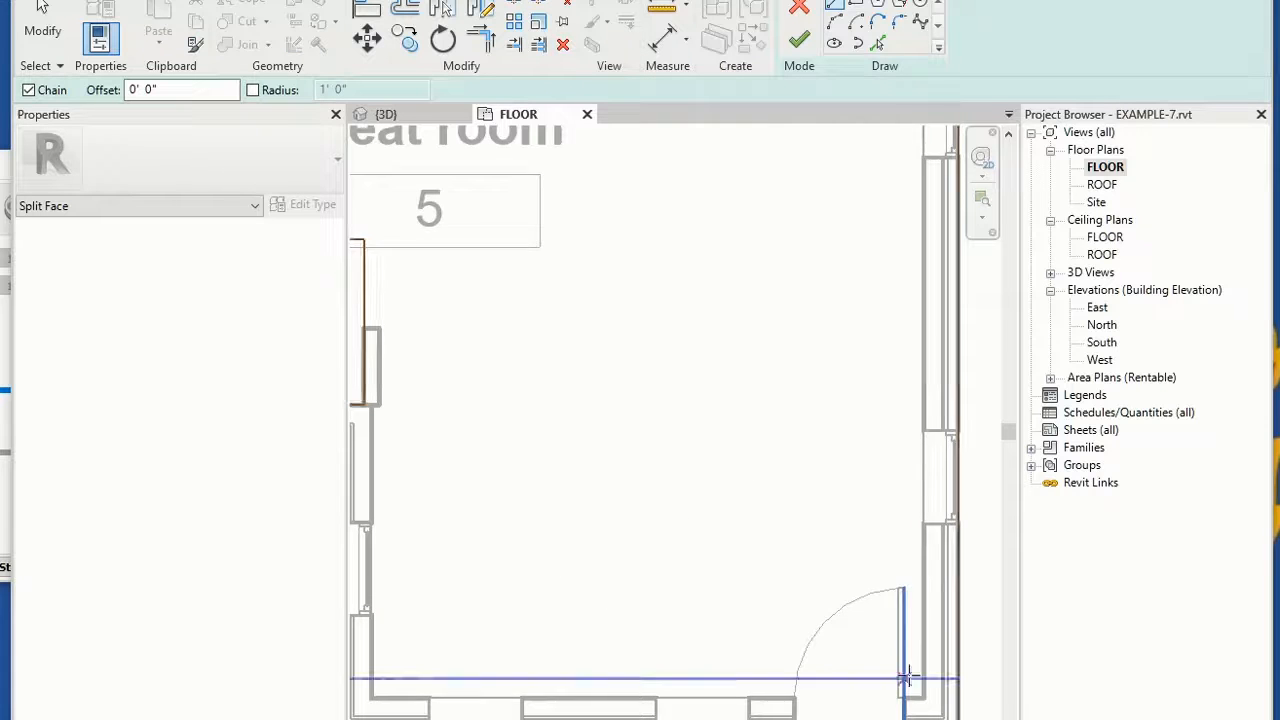
click(922, 697)
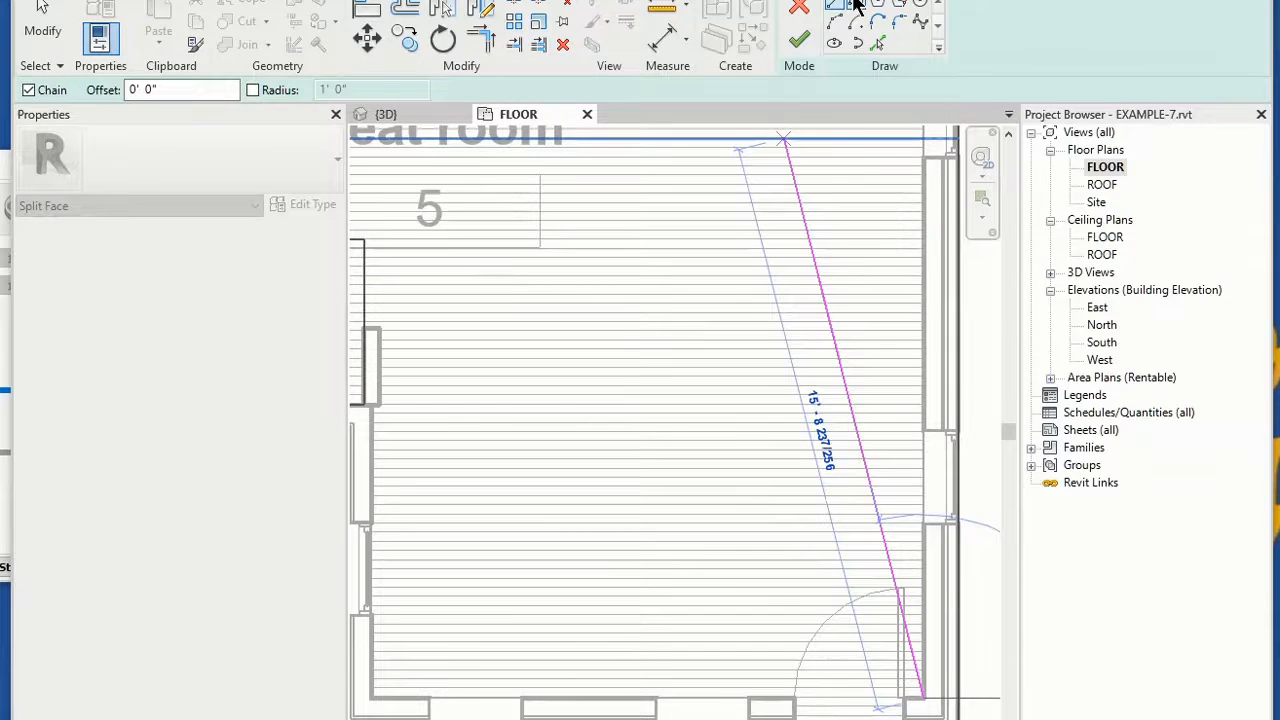
click(855, 5)
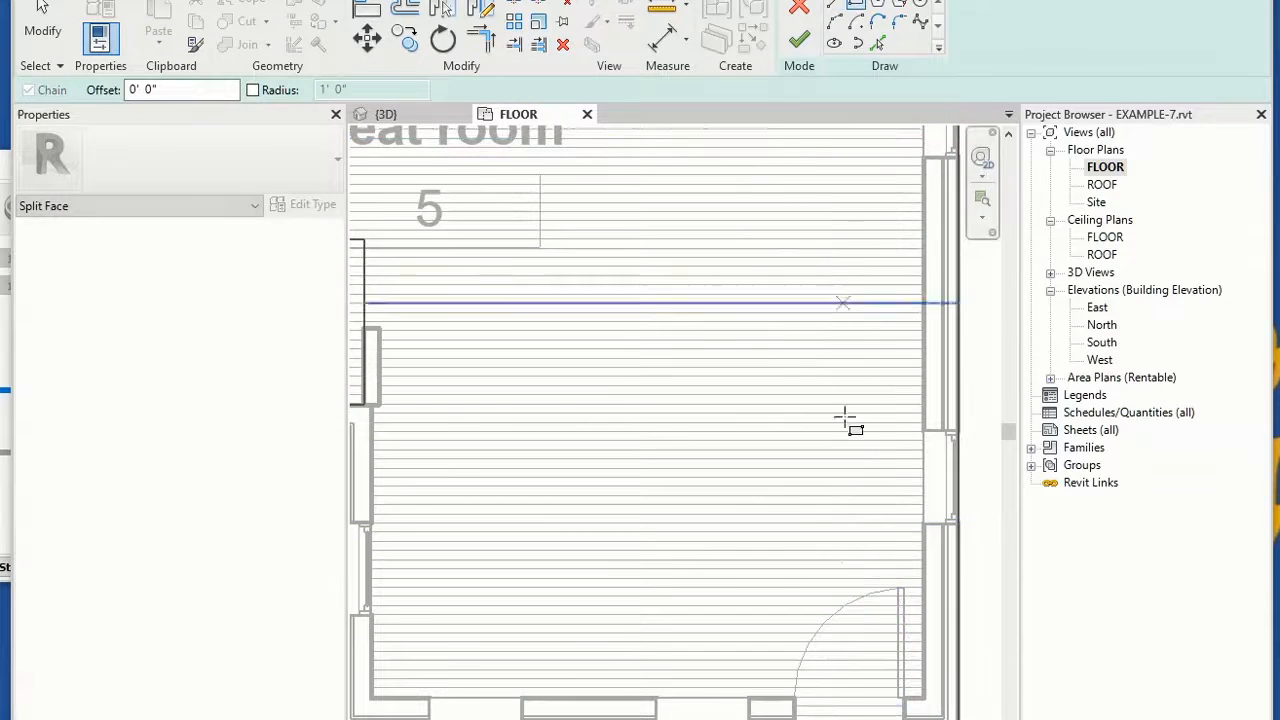
click(921, 697)
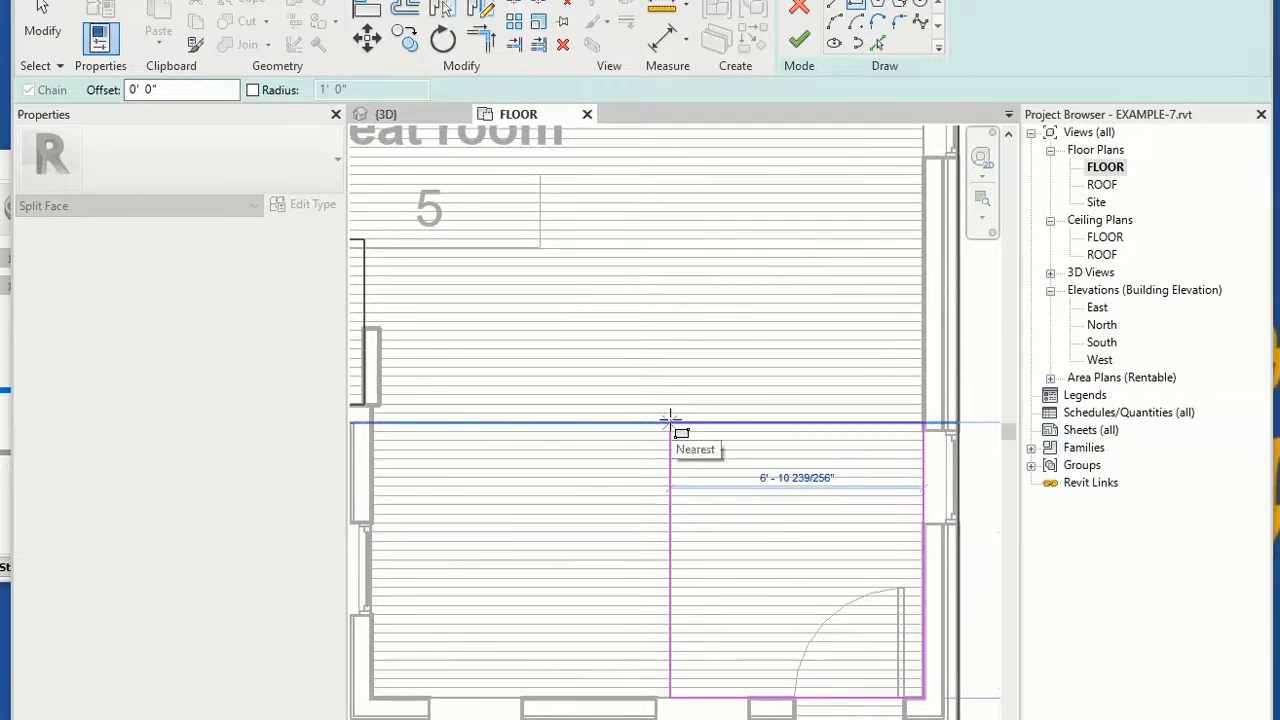
click(645, 414)
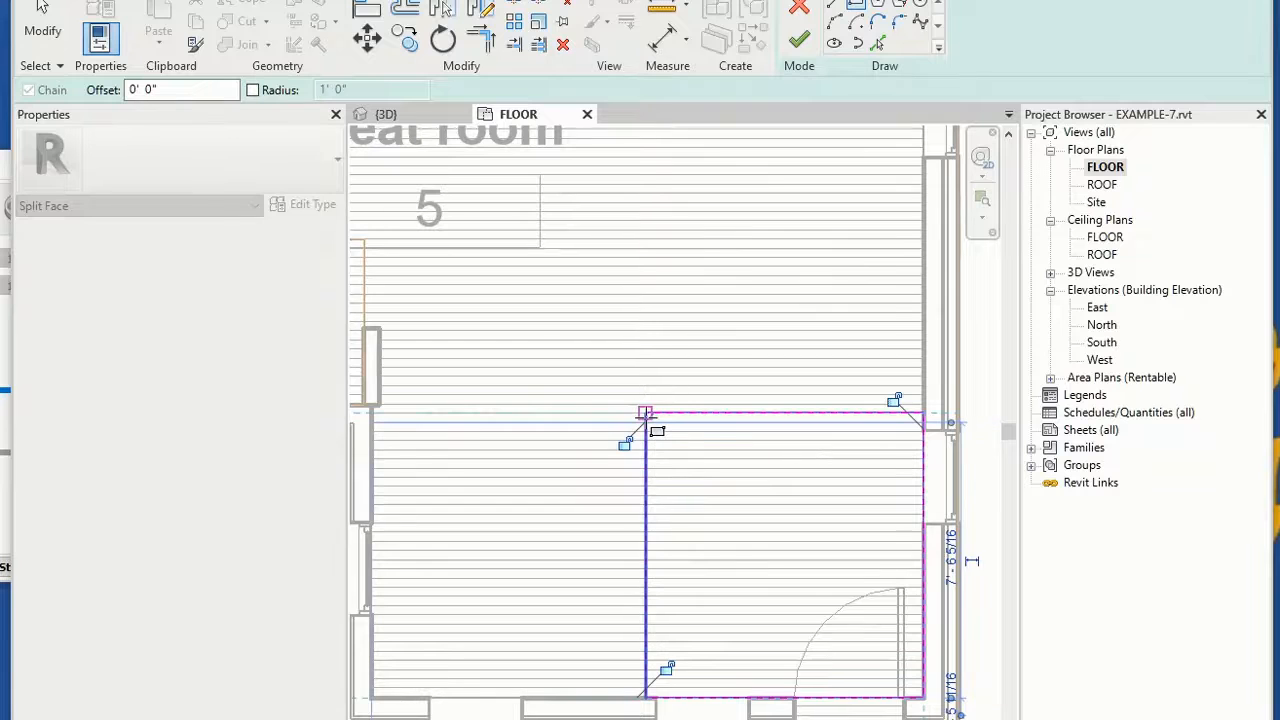
click(801, 40)
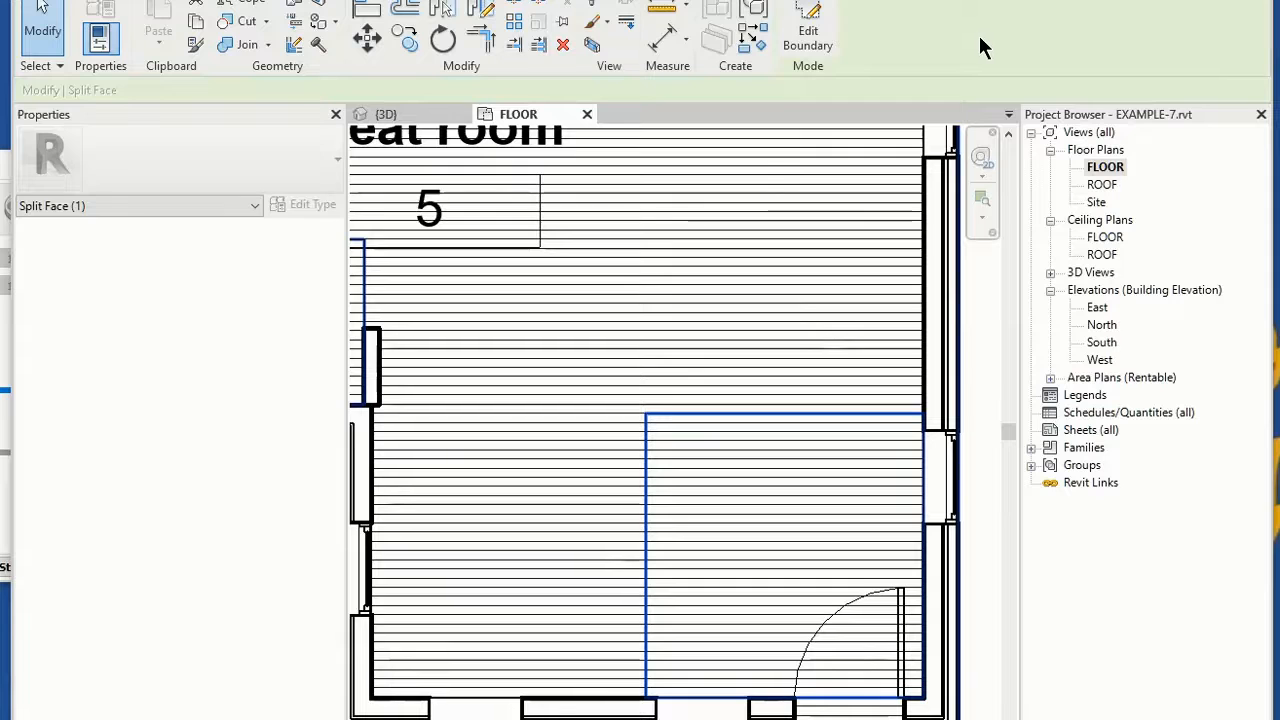
key(Escape)
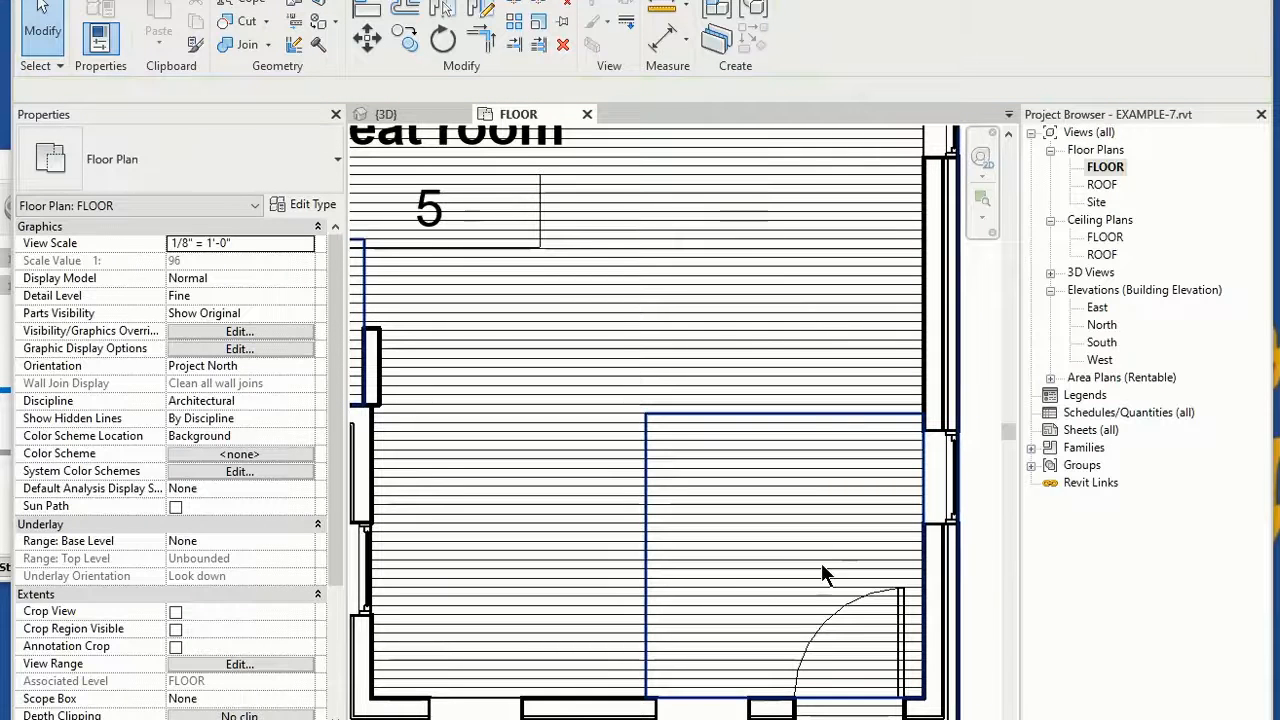
Start Paint, search the project materials for "tile" and apply TILE SMALL SQUARE to the floor region at the entry door.
click(321, 30)
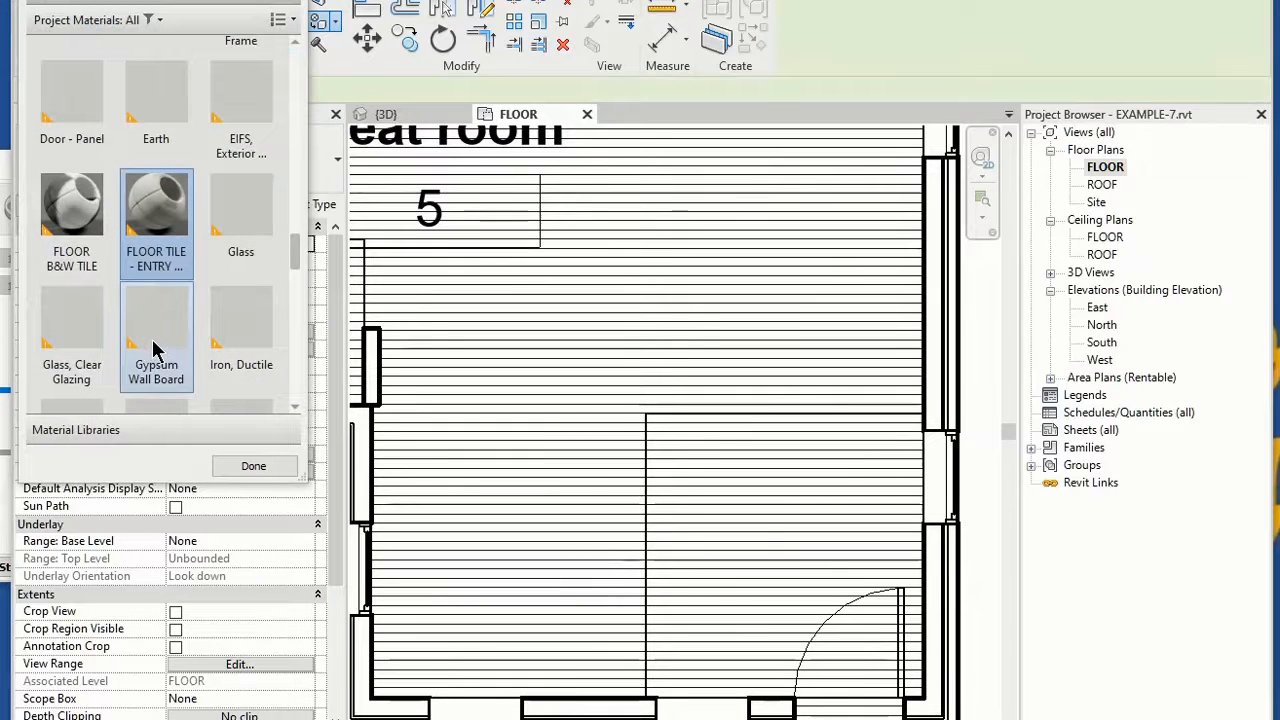
scroll(148, 338, up, 1)
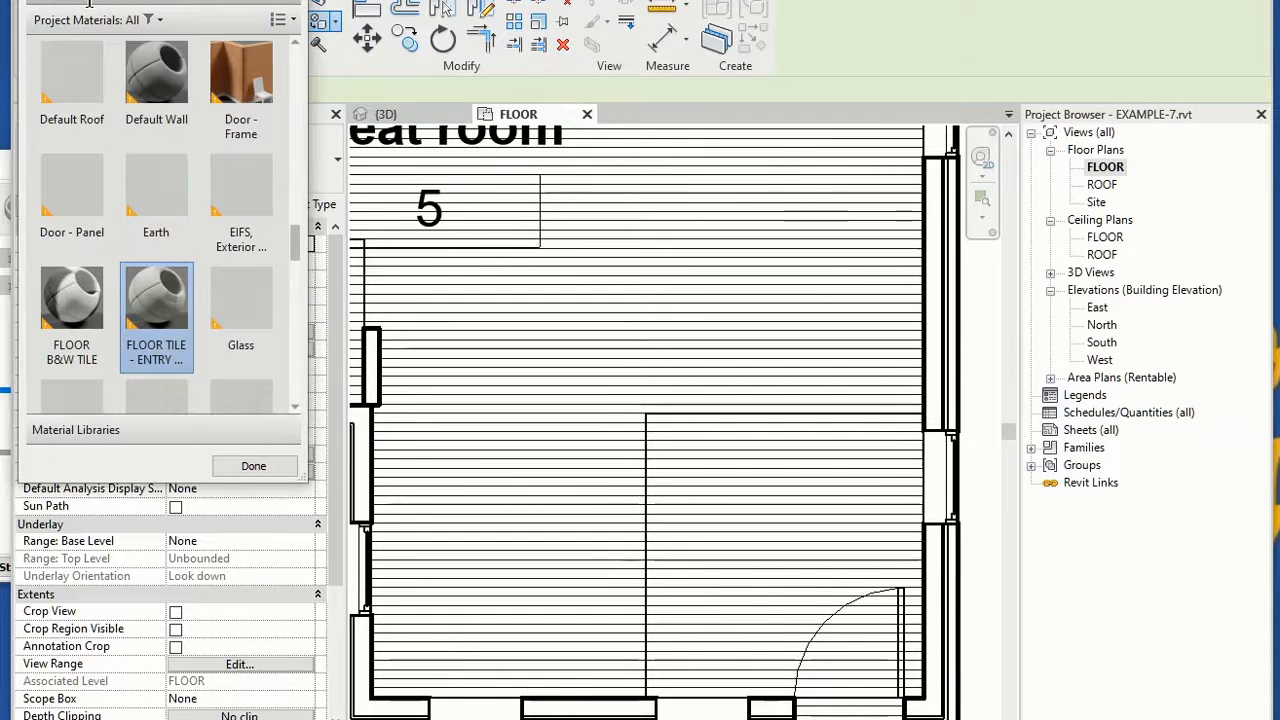
text(tile)
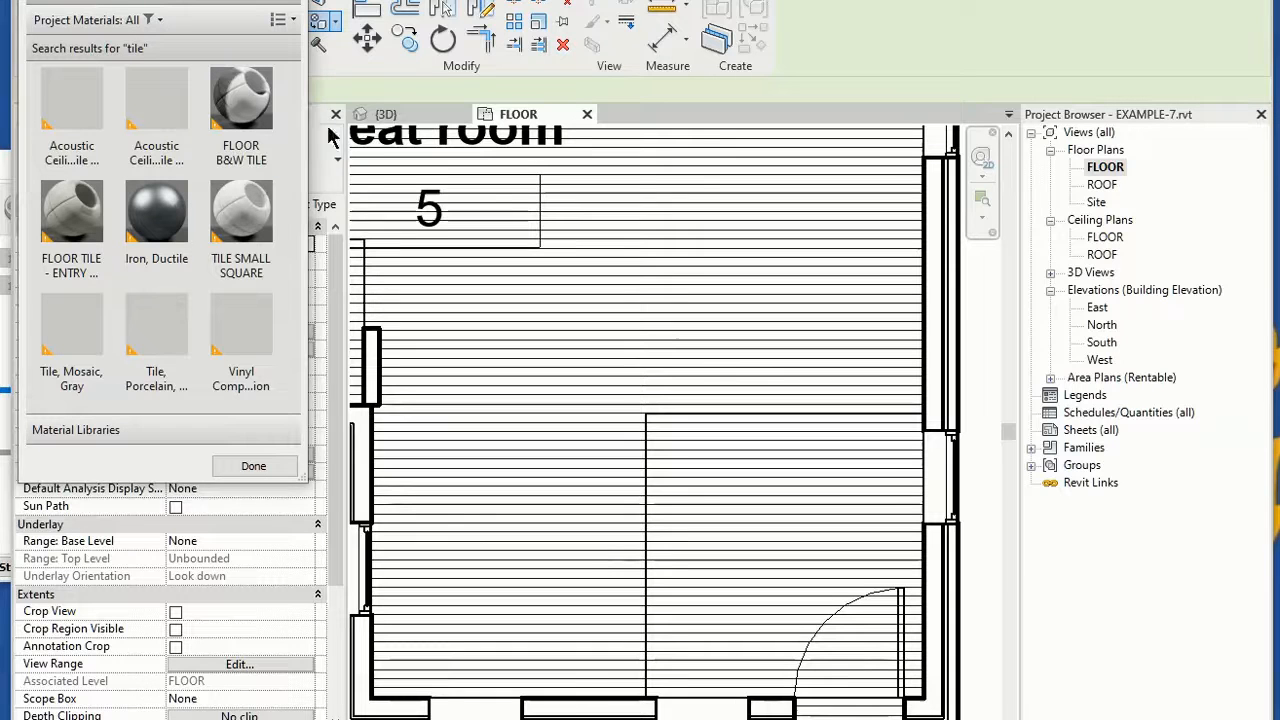
click(258, 226)
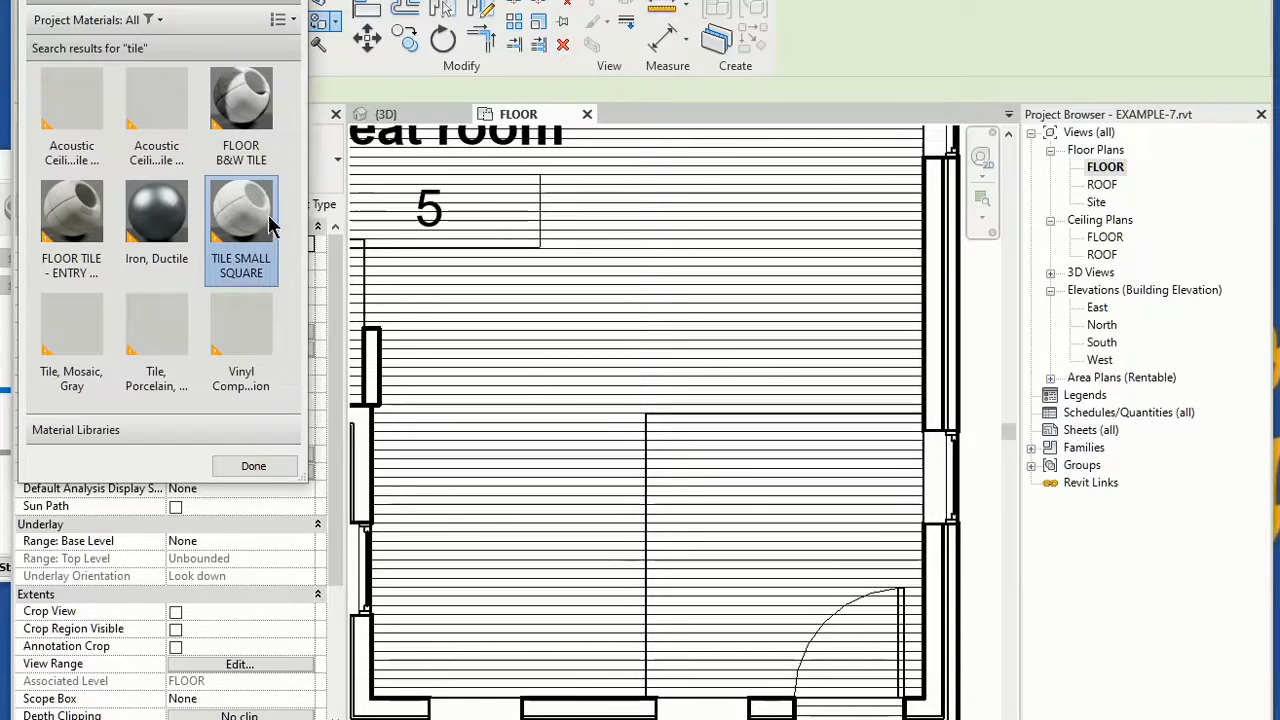
click(692, 468)
Paint the great room's window strip and the unlabeled room's floor with TILE SMALL SQUARE, and end painting.
scroll(810, 362, down, 3)
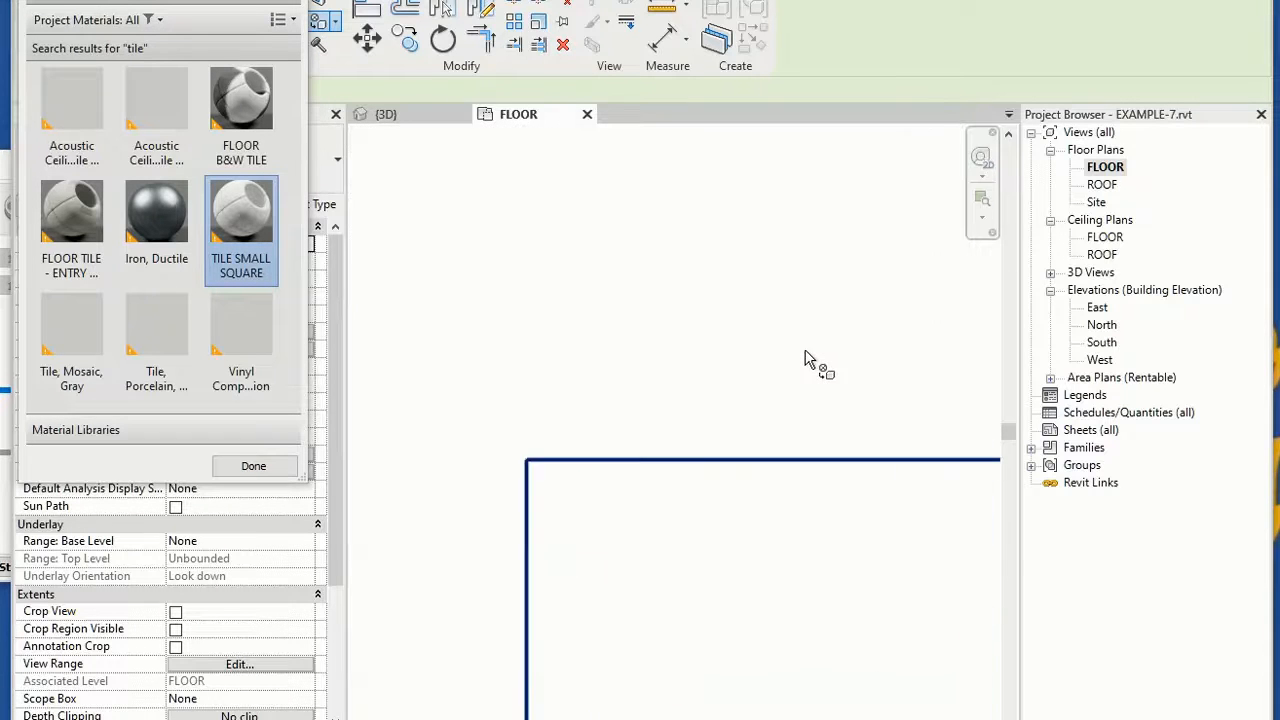
scroll(806, 362, down, 2)
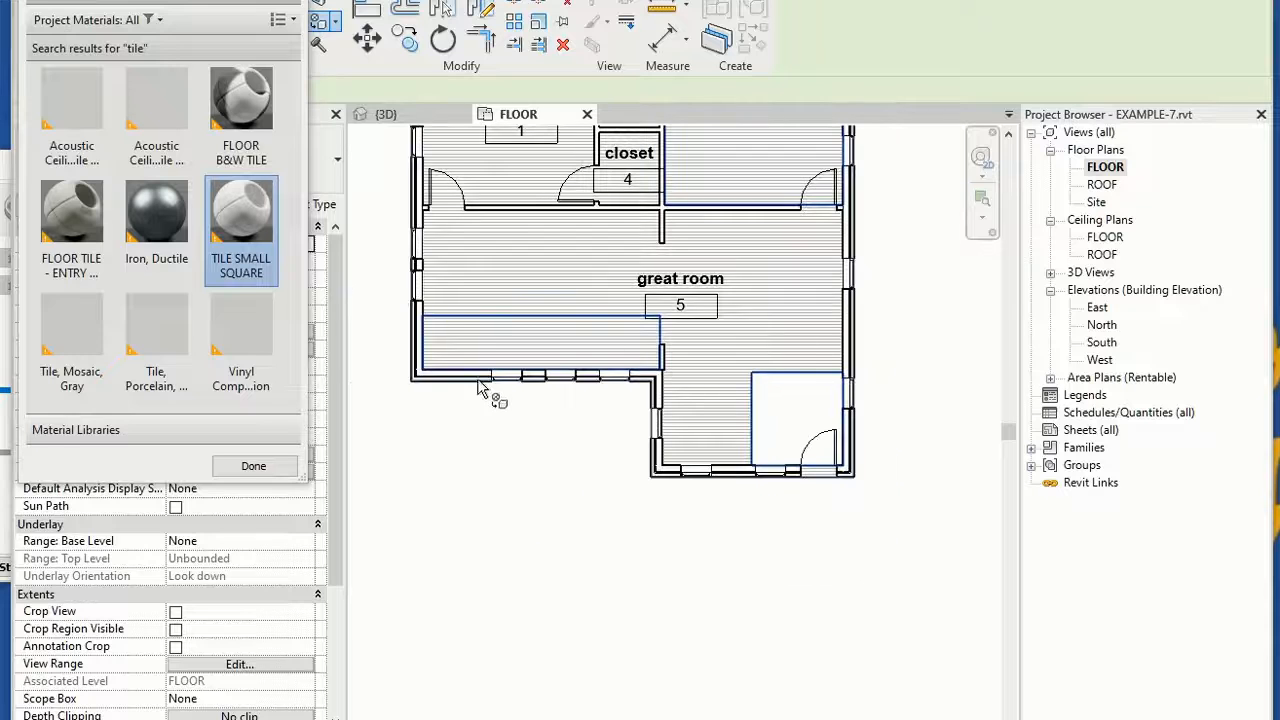
click(493, 337)
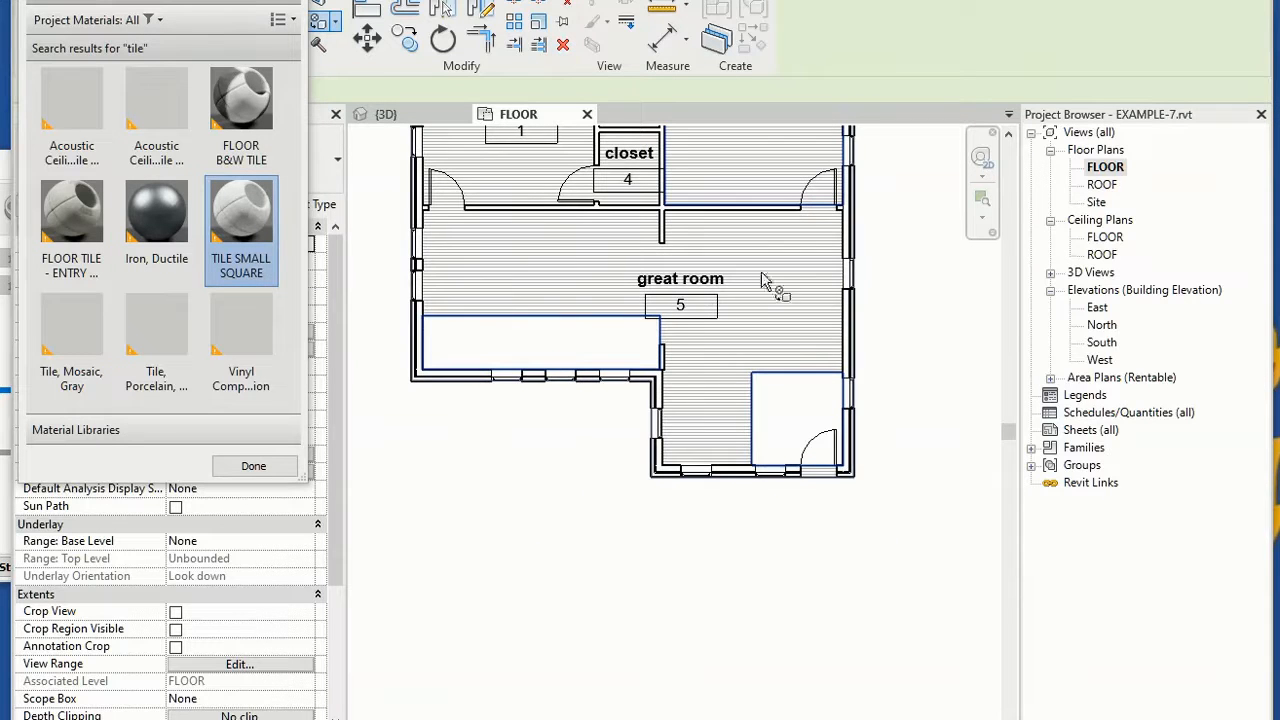
click(768, 191)
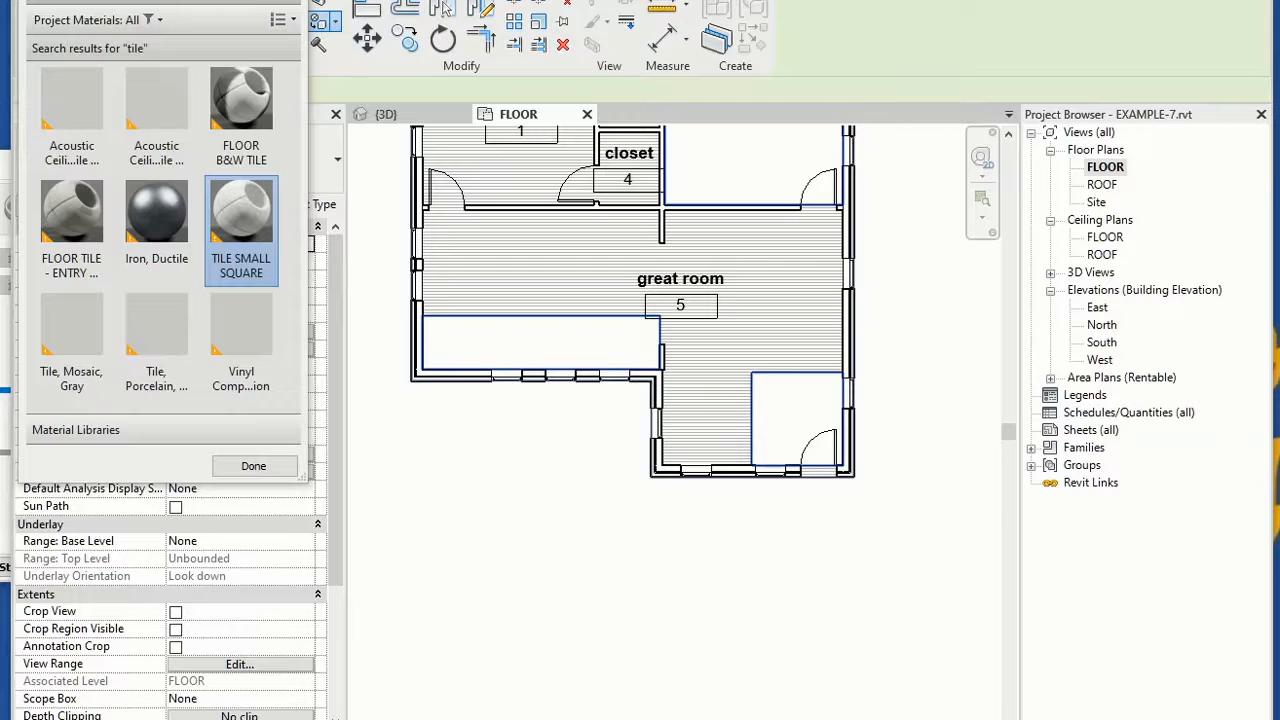
key(Escape)
Switch the FLOOR plan to the Realistic visual style and examine the tile and wood textures up close.
scroll(607, 524, down, 3)
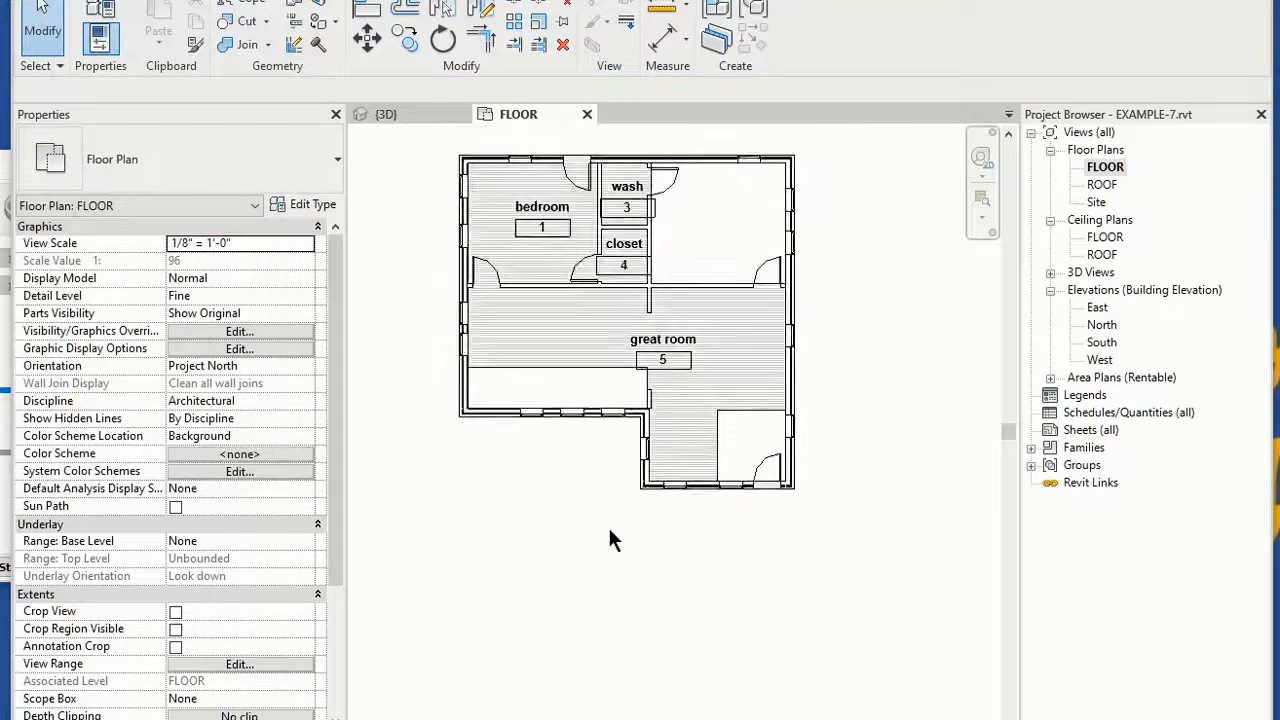
scroll(609, 537, up, 2)
scroll(605, 518, down, 3)
mouse_move(605, 518)
middle_down()
mouse_move(585, 527)
mouse_move(583, 614)
middle_up()
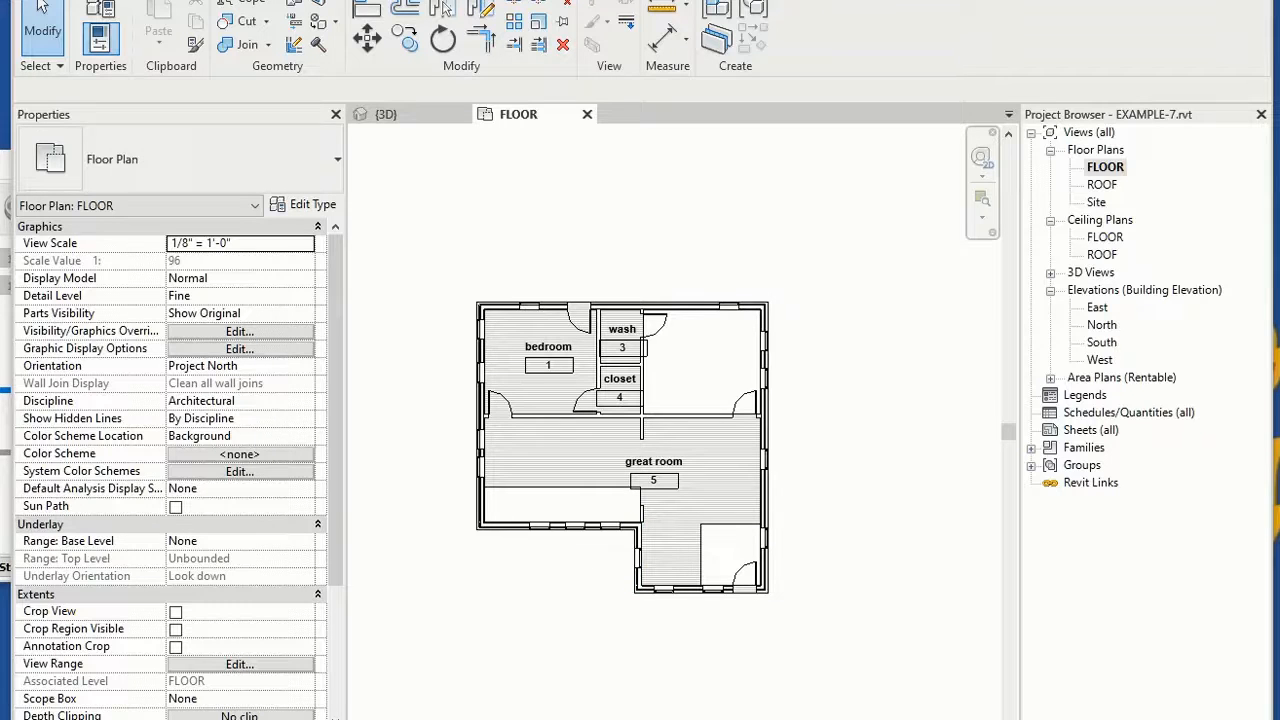
click(457, 718)
click(500, 717)
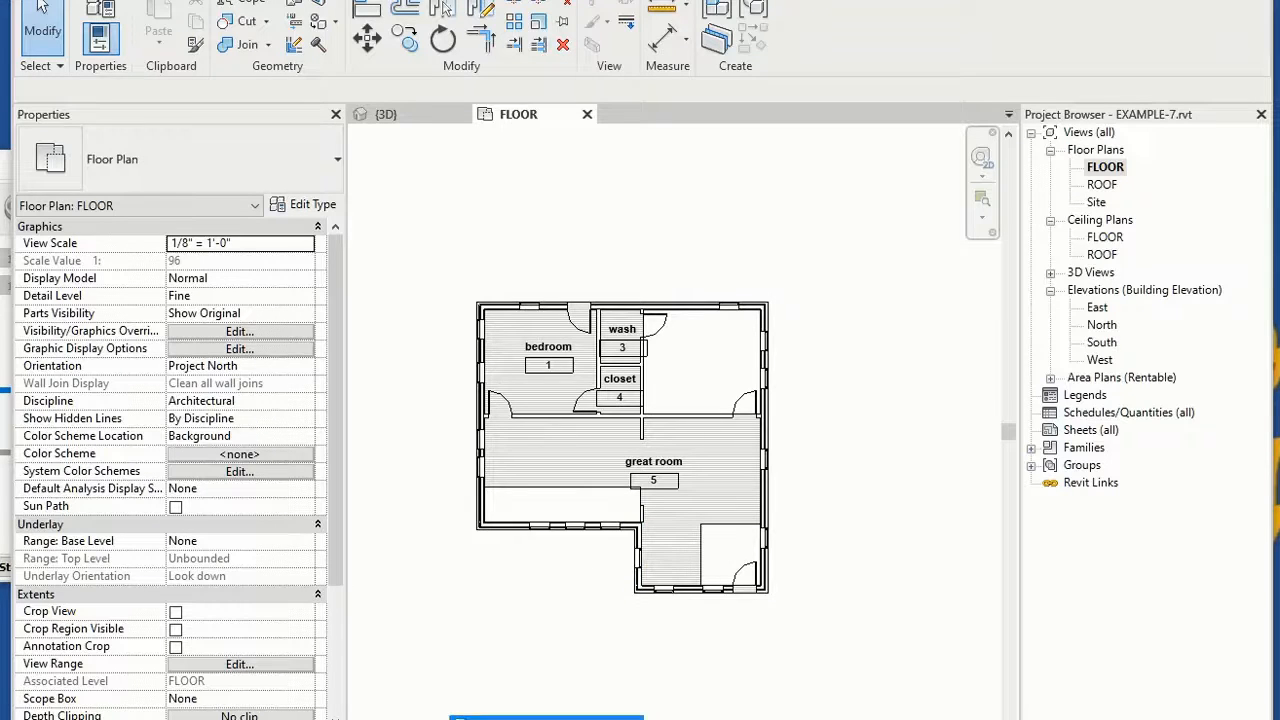
scroll(695, 399, up, 6)
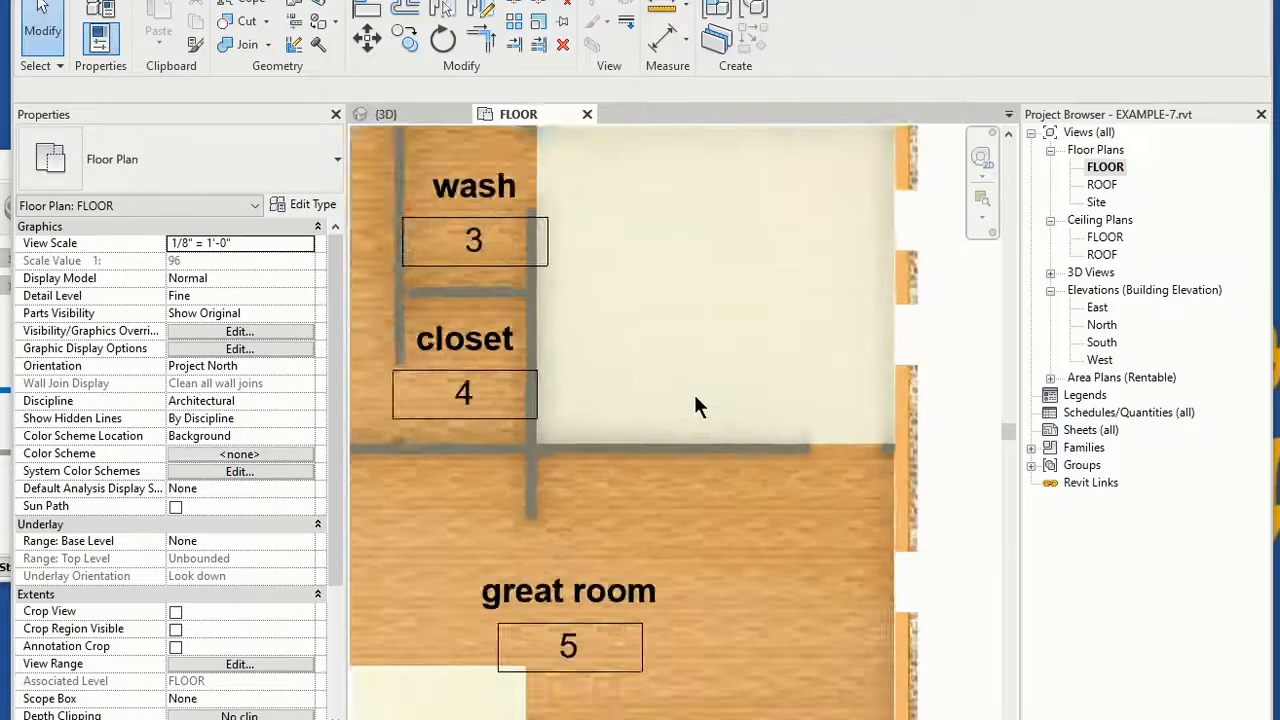
scroll(699, 397, down, 5)
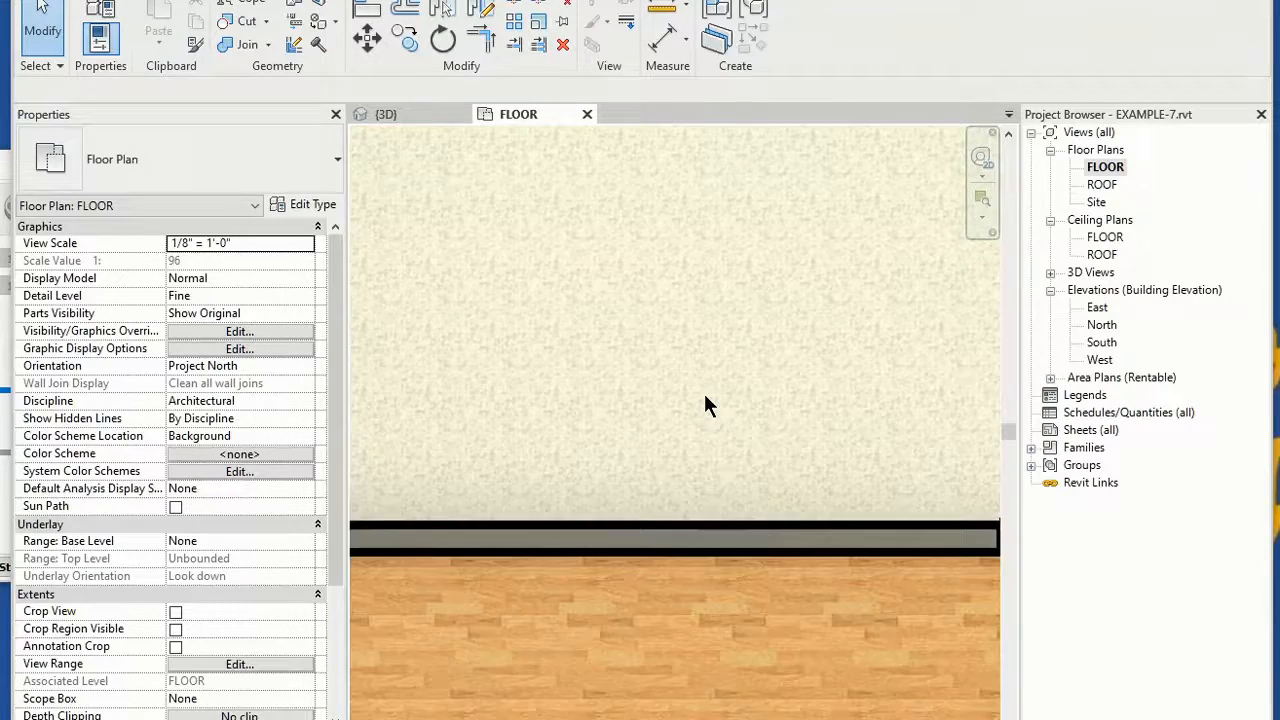
scroll(705, 400, down, 4)
scroll(765, 690, up, 7)
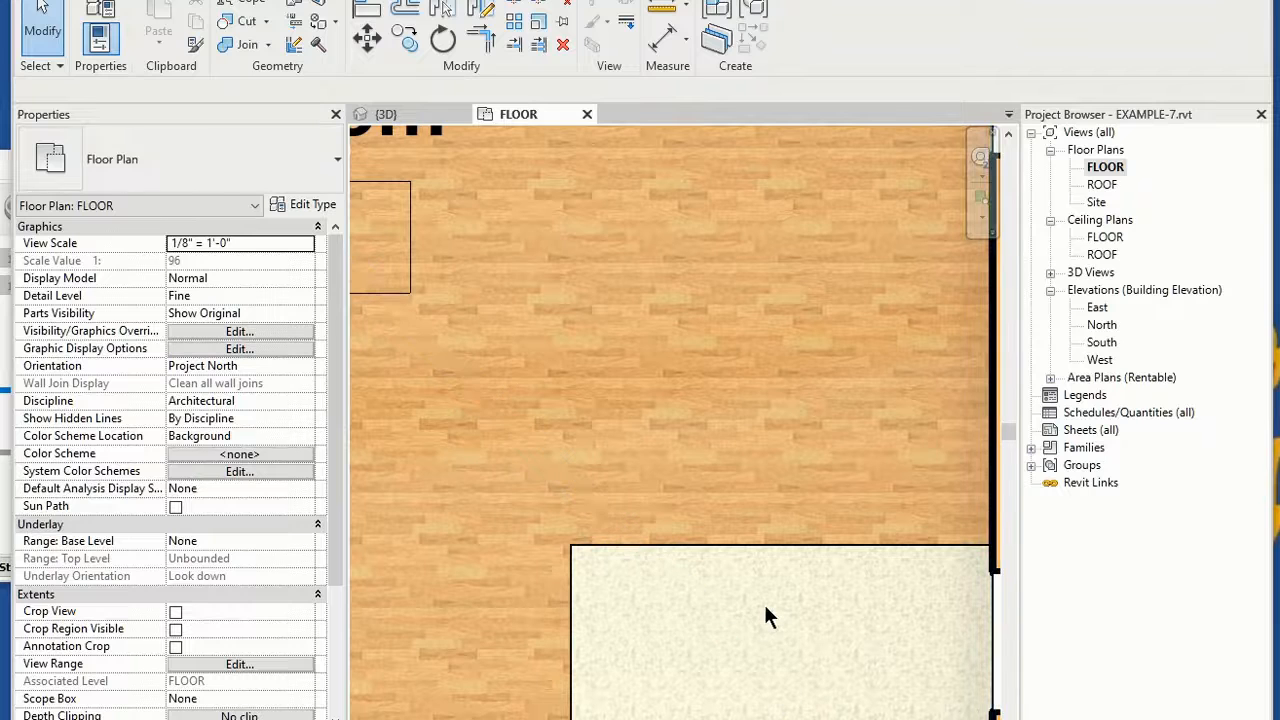
Set the sample size of the TILE SMALL SQUARE material's image texture to 5'-0" by 5'-0", apply it and close the materials.
scroll(763, 601, up, 3)
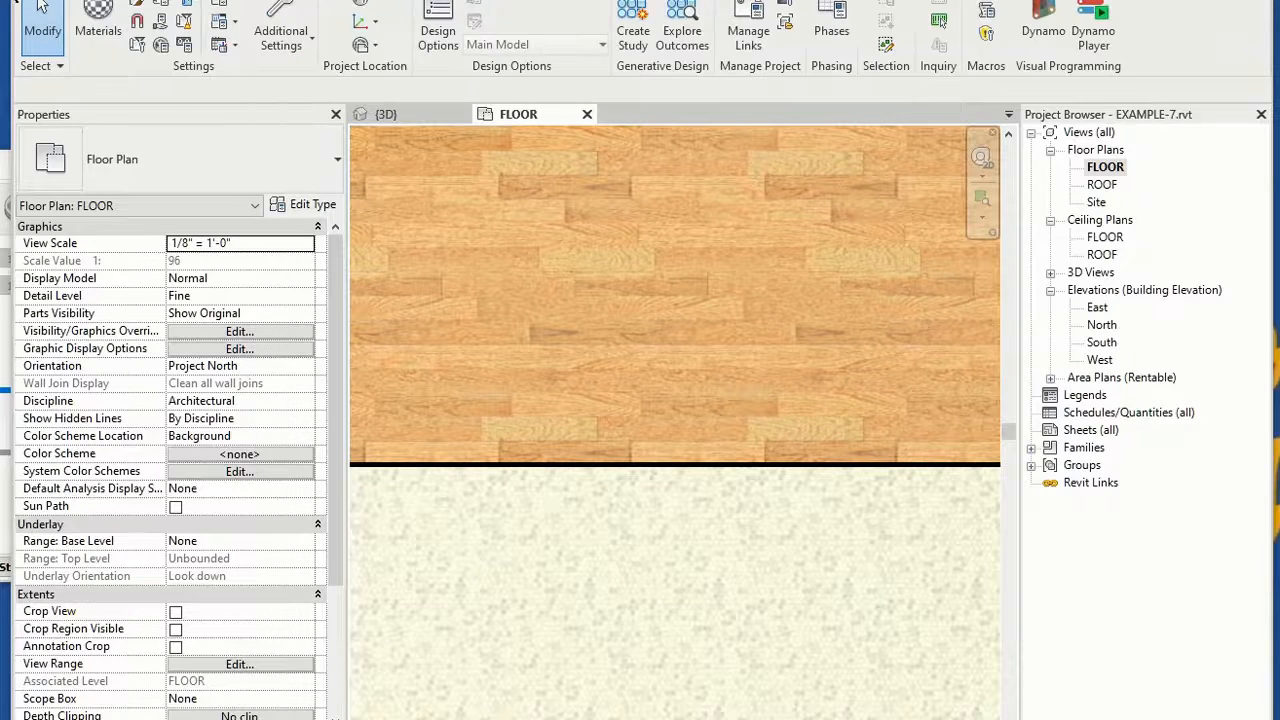
click(100, 24)
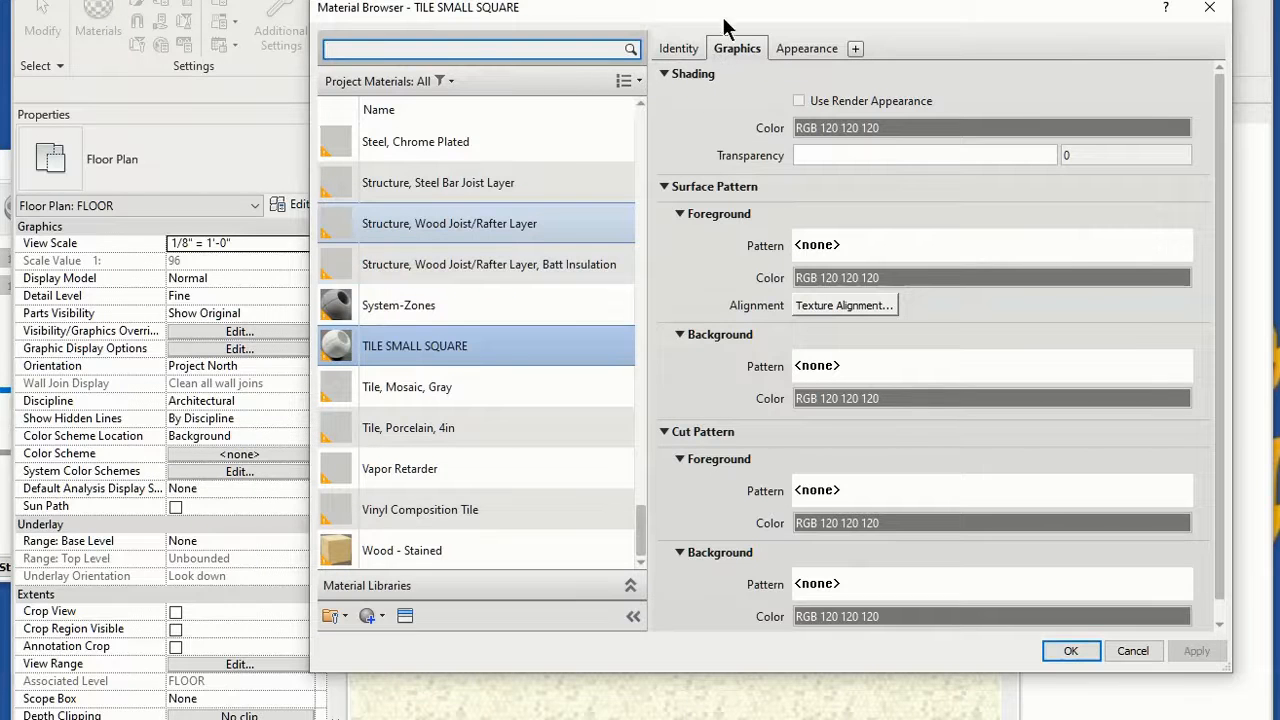
drag(713, 18, 396, 1)
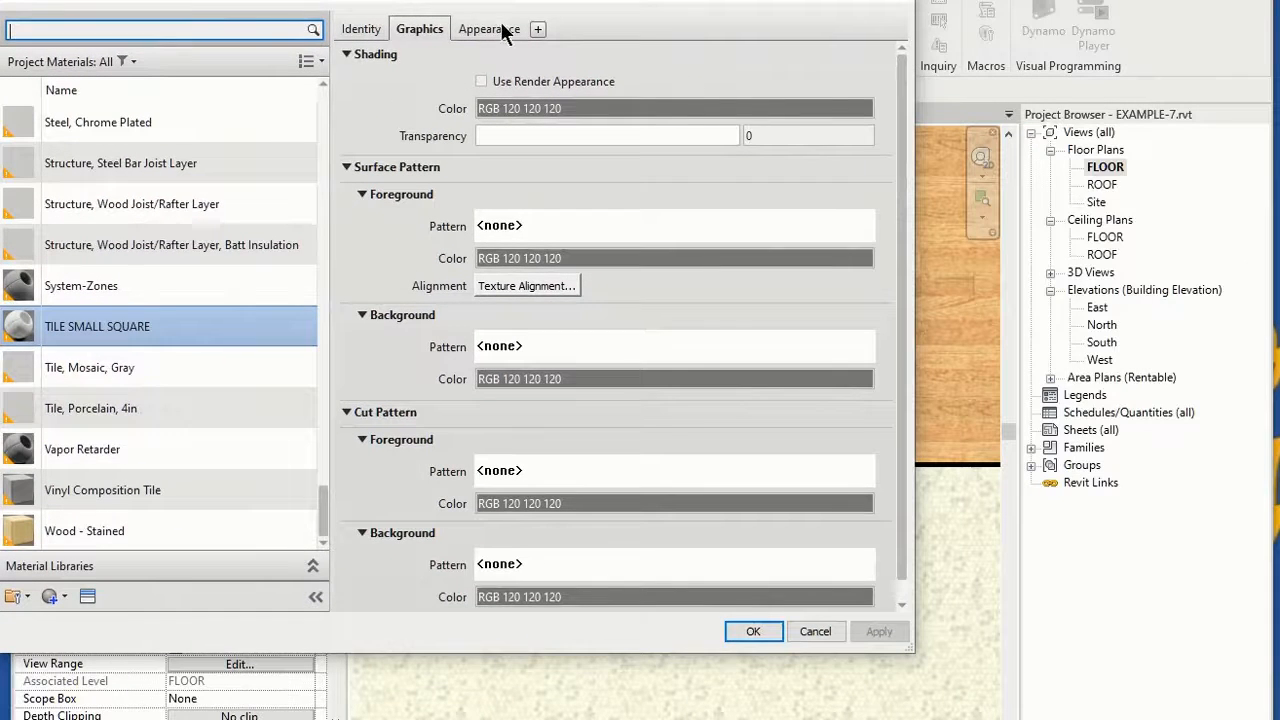
click(495, 33)
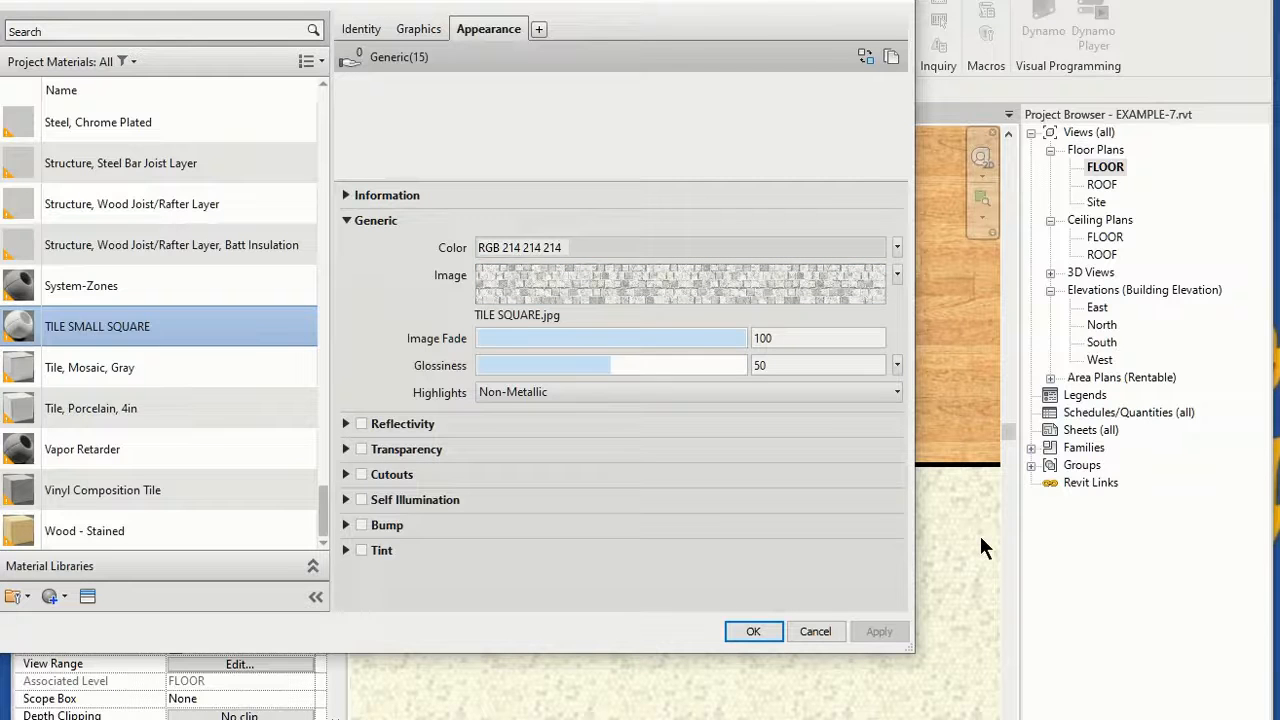
click(509, 279)
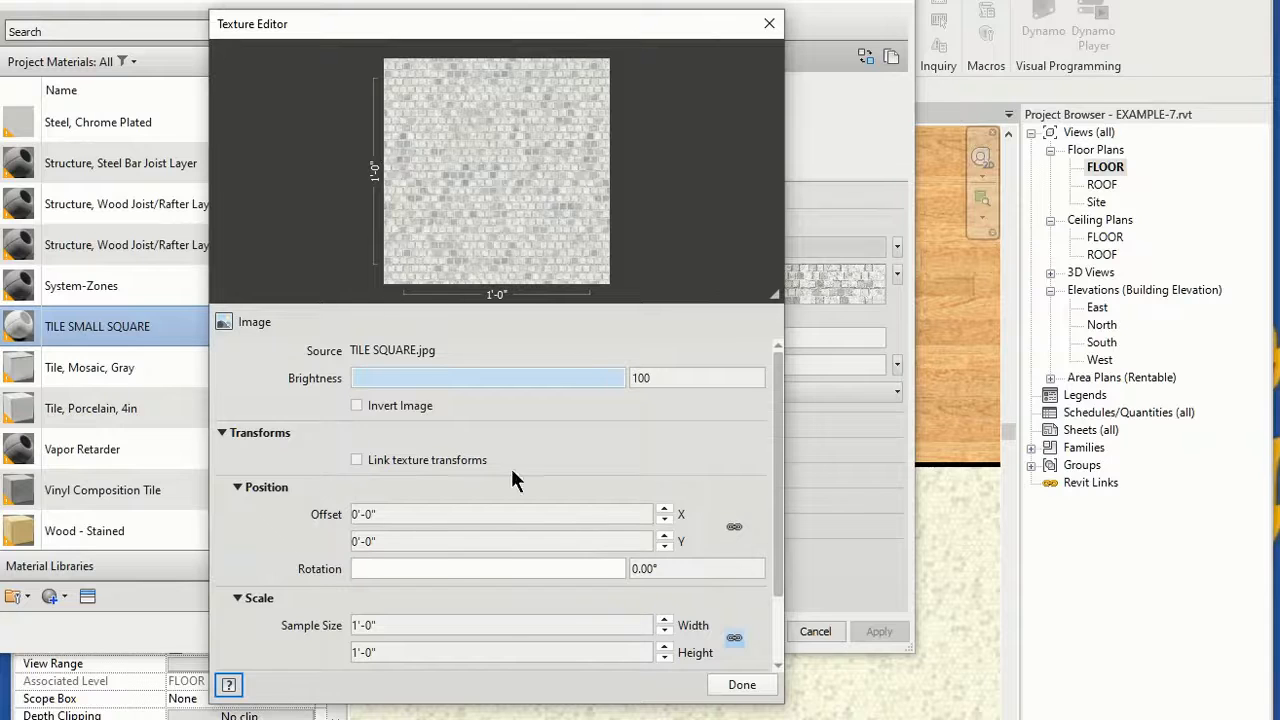
click(473, 626)
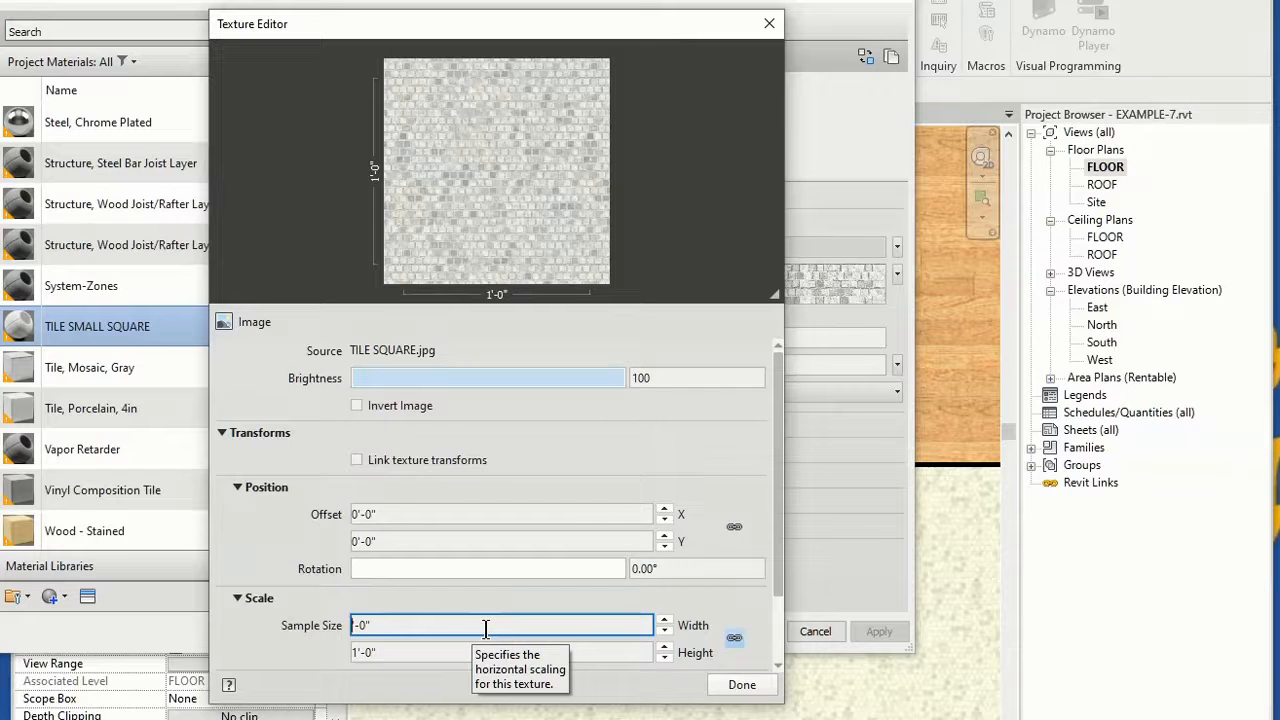
text(5)
key(Tab)
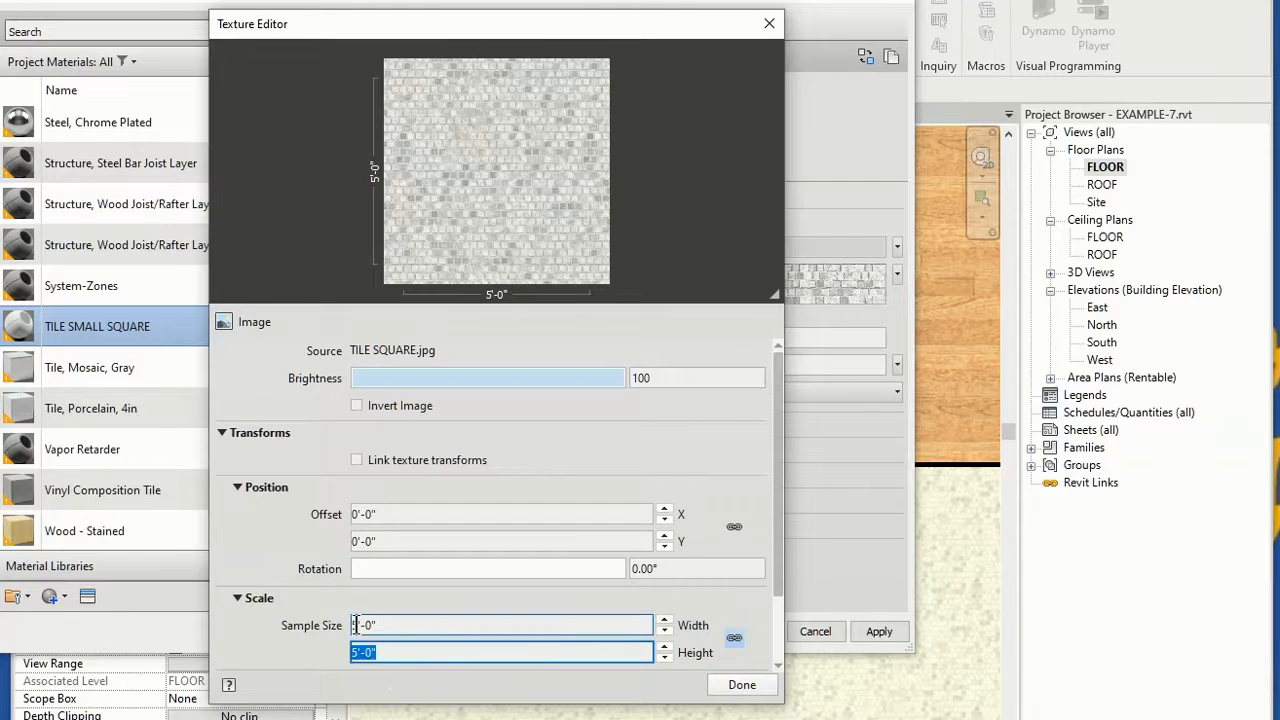
click(741, 685)
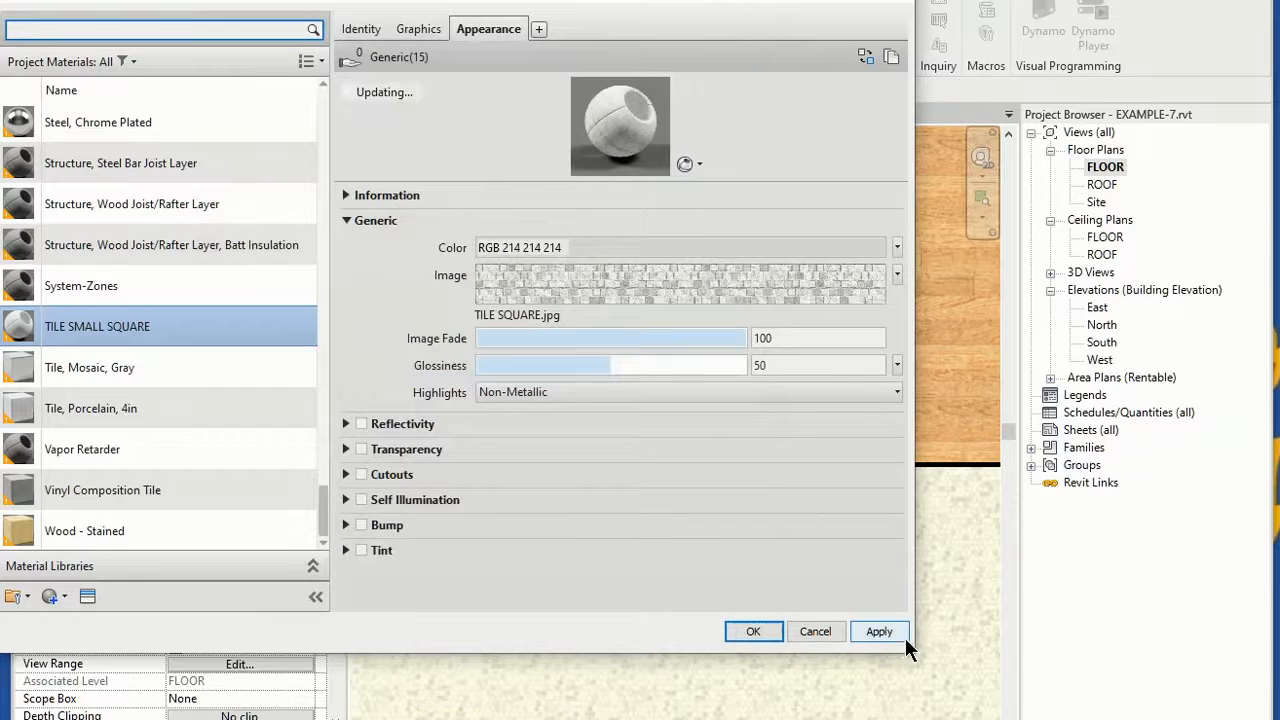
click(893, 628)
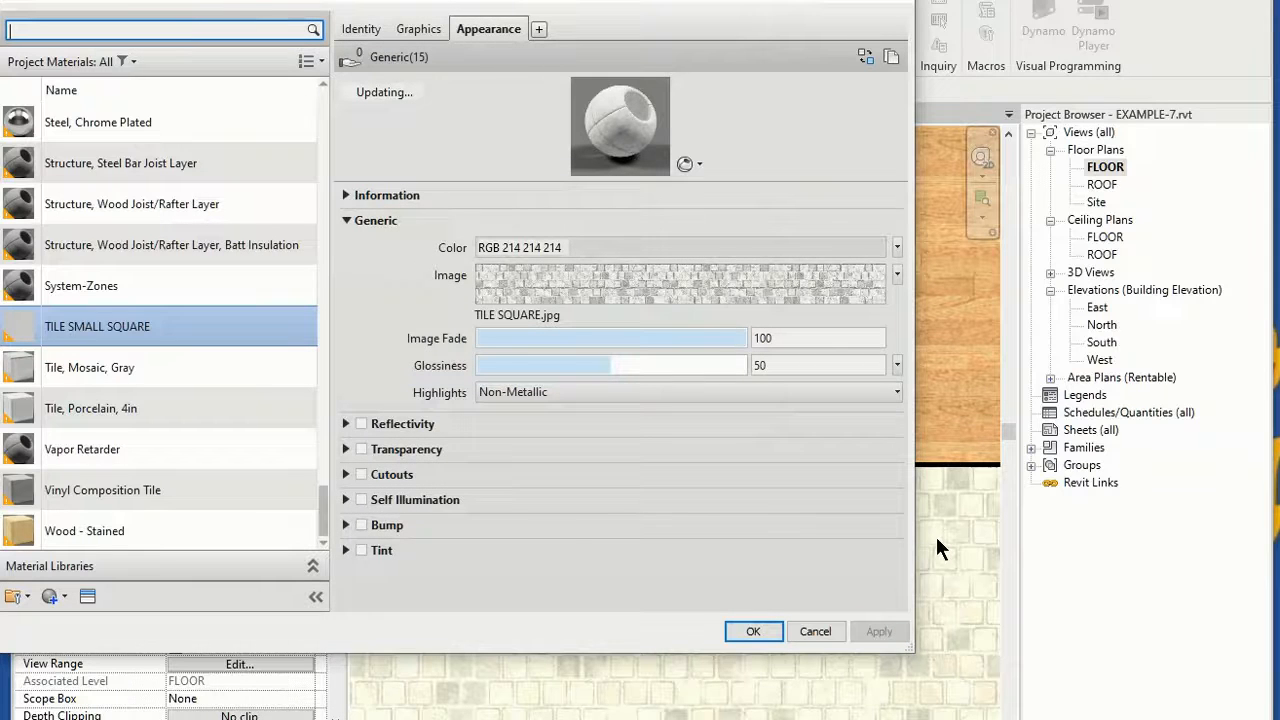
click(897, 5)
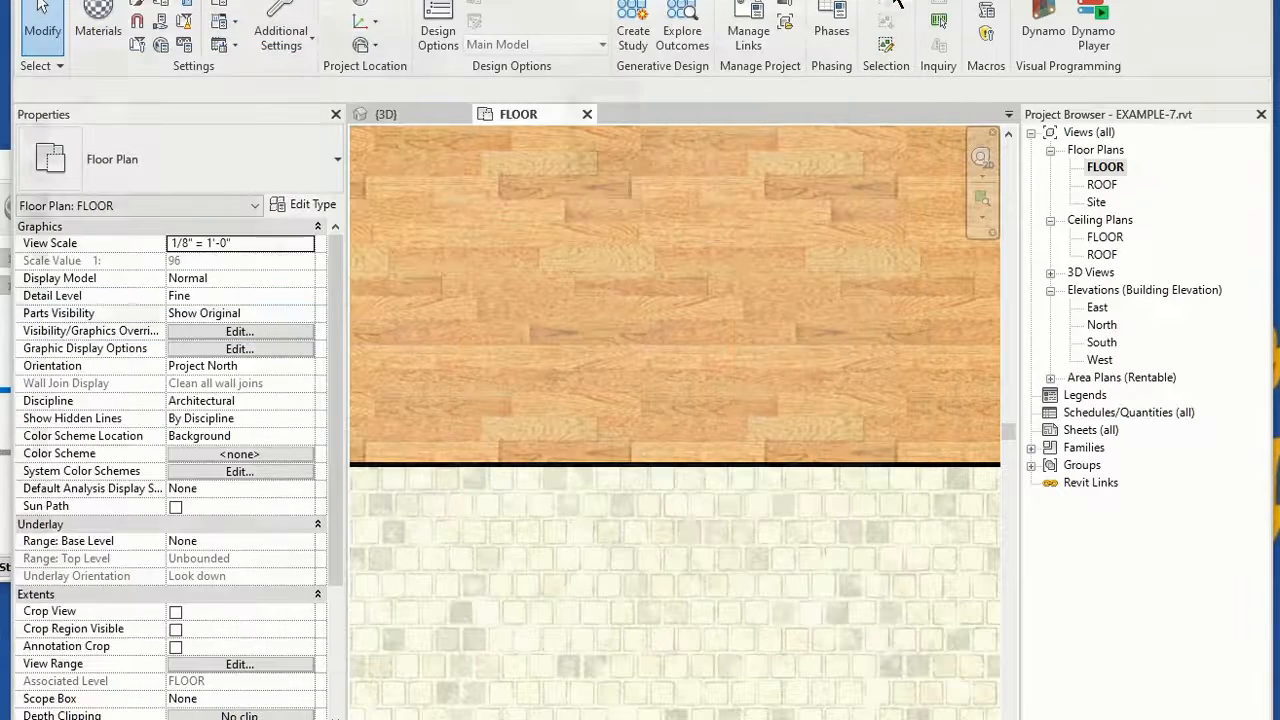
Start Paint, search the project materials for "tile", apply FLOOR B&W TILE to the unlabeled room's floor above the great room, and end painting.
scroll(676, 428, up, 3)
scroll(676, 430, down, 2)
middle_drag(677, 429, 760, 714)
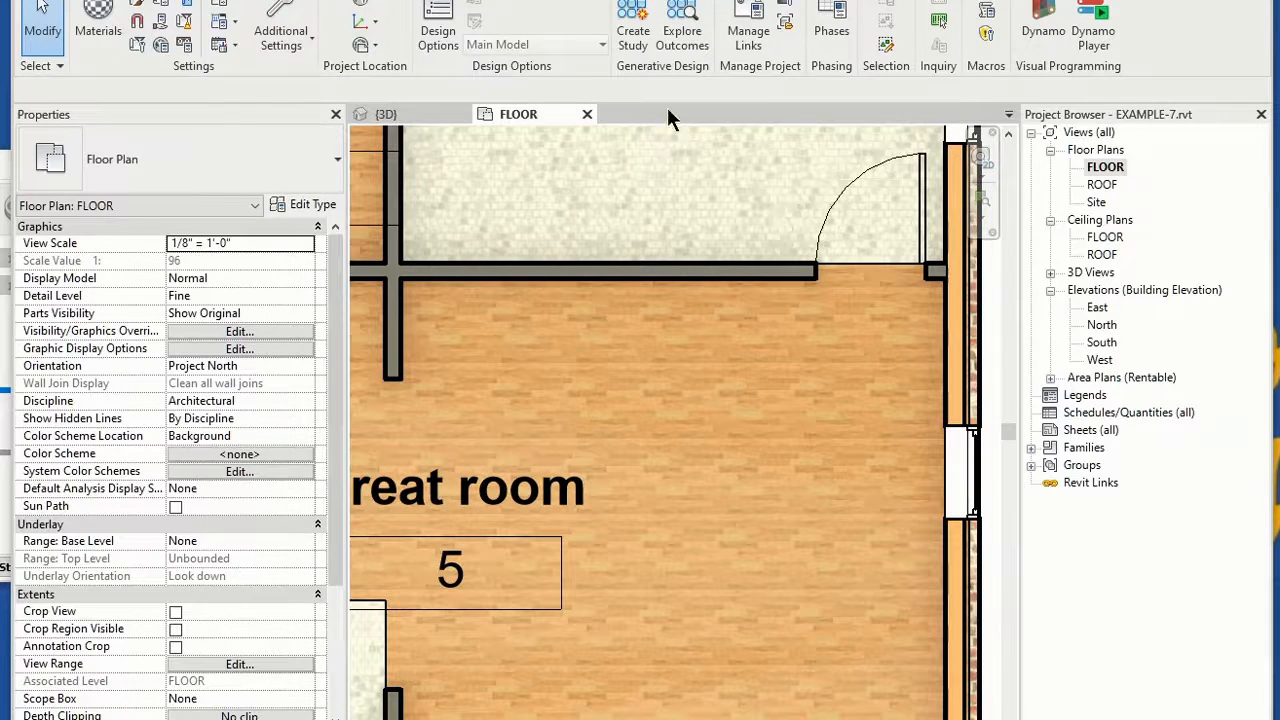
click(904, 444)
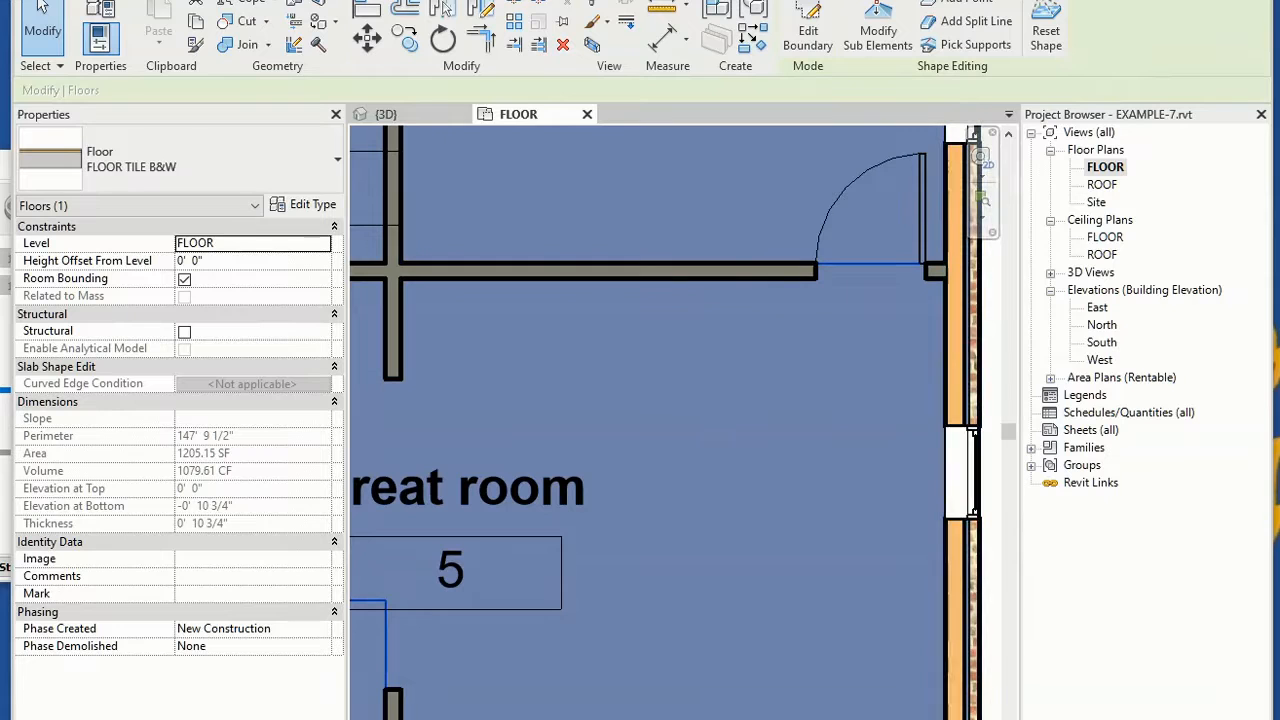
click(312, 25)
click(480, 150)
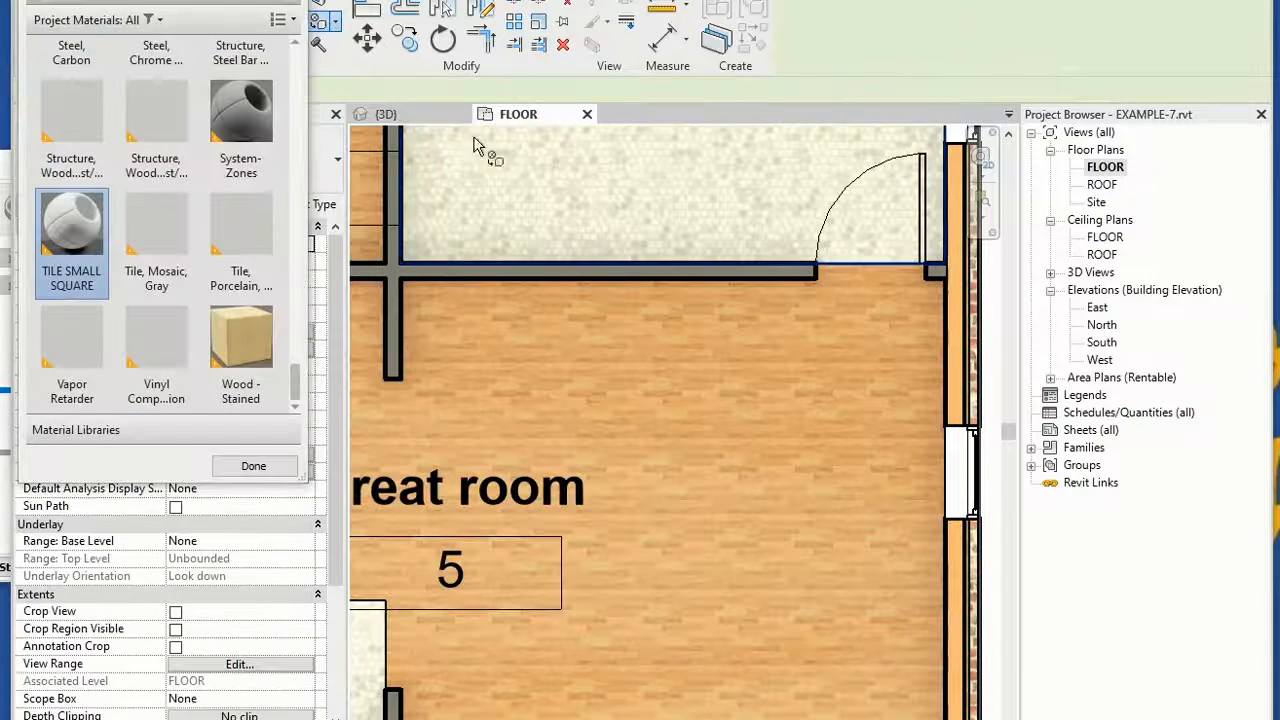
scroll(140, 240, up, 5)
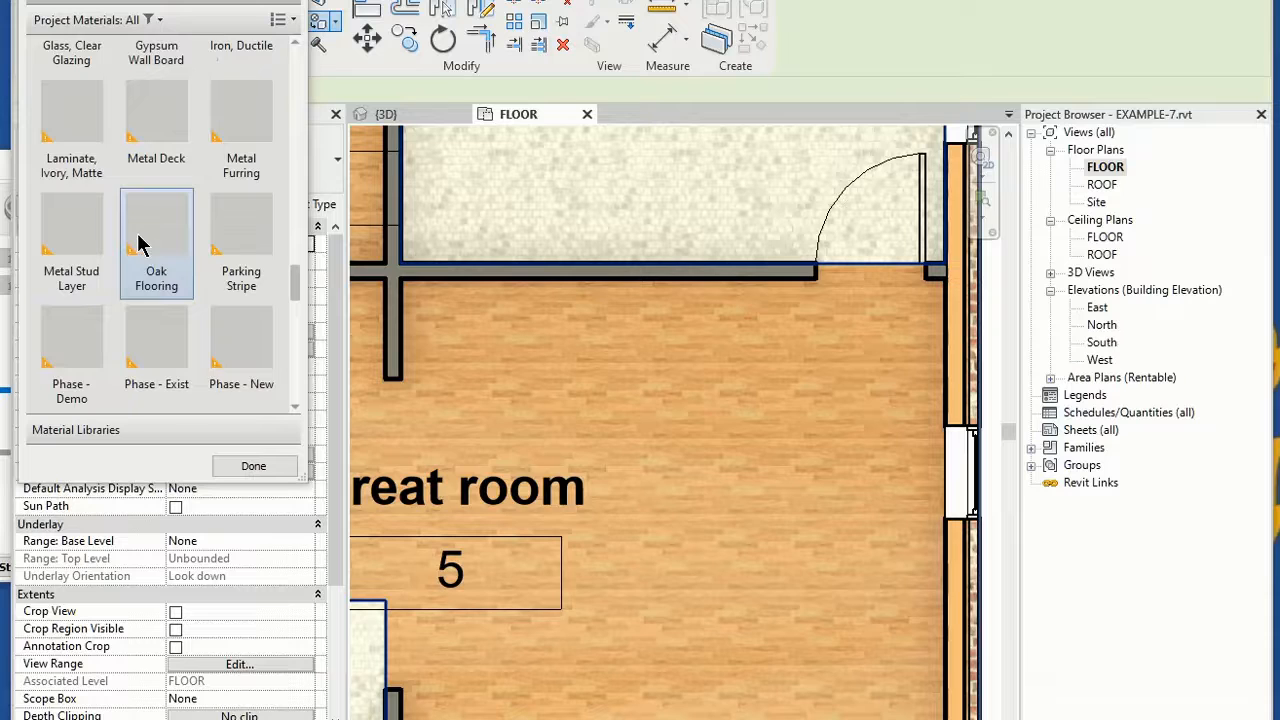
scroll(88, 113, up, 1)
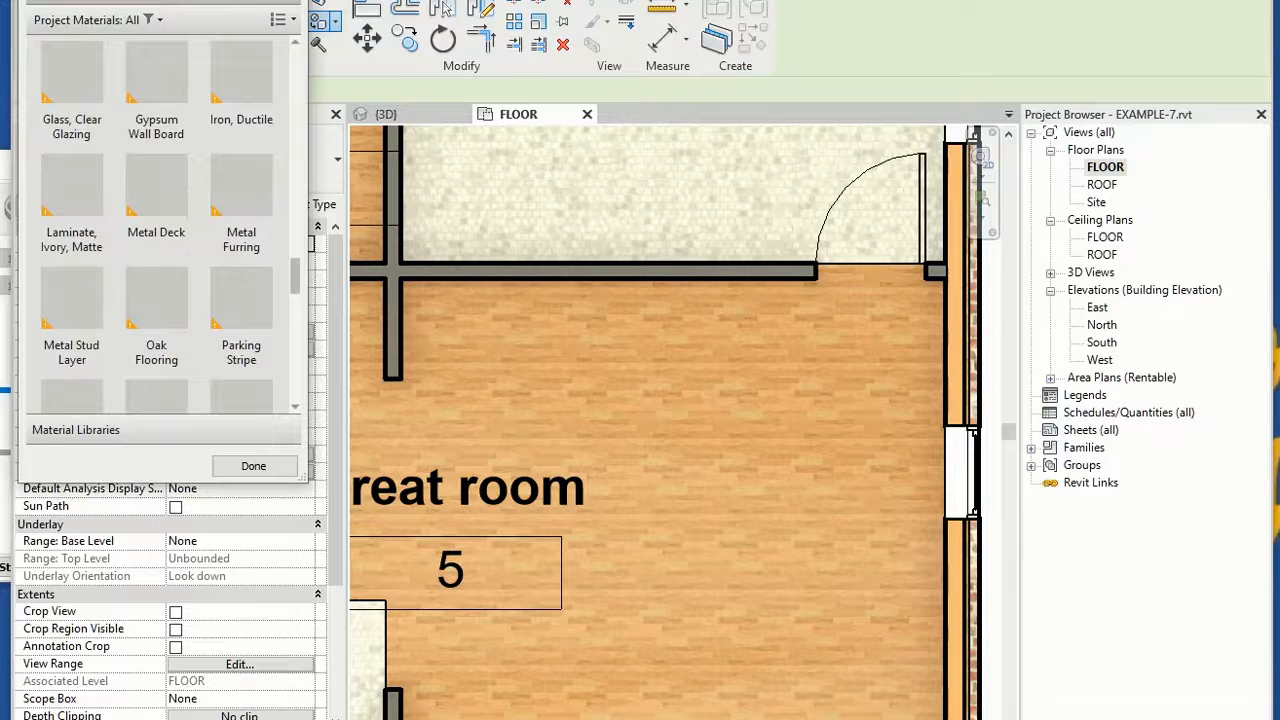
text(tile)
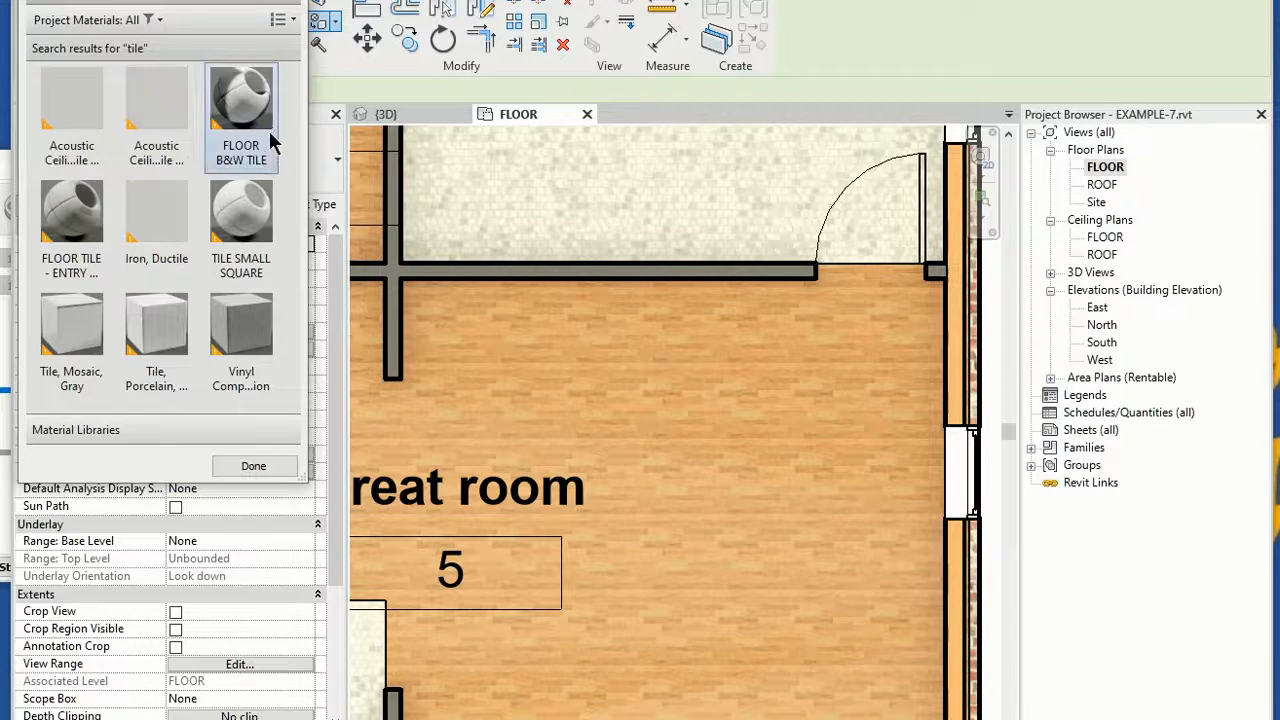
click(248, 110)
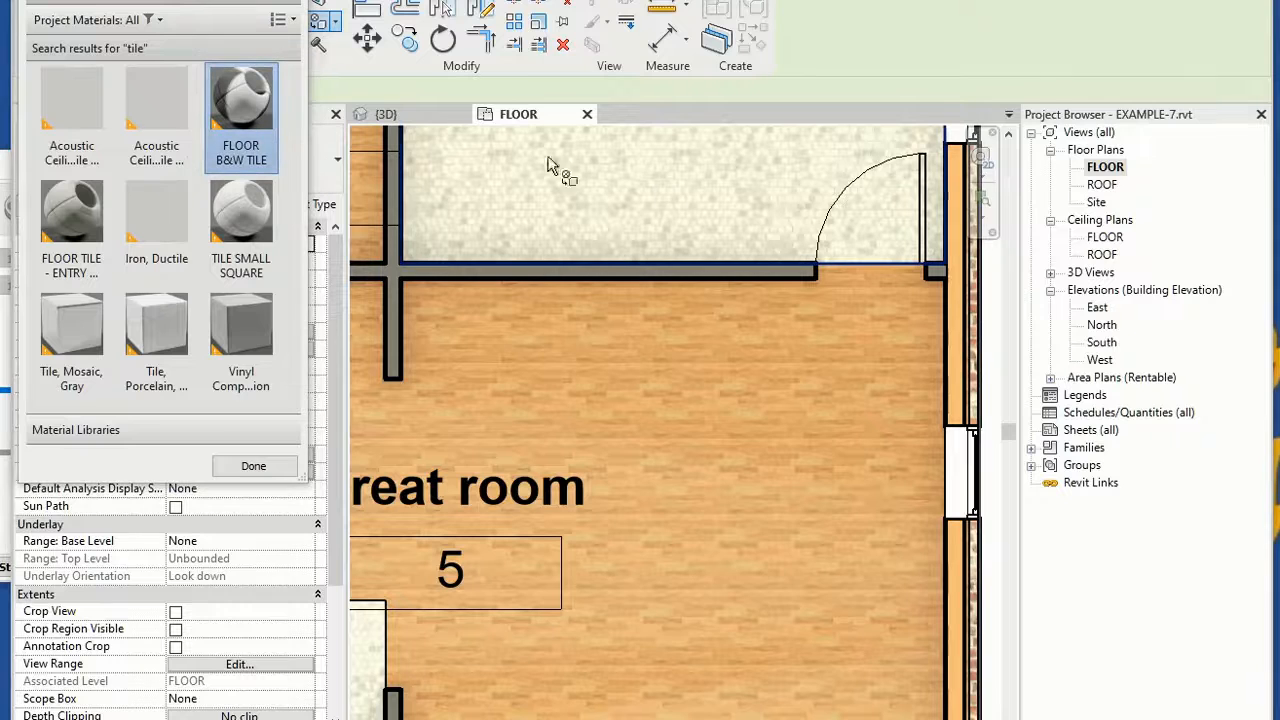
click(870, 246)
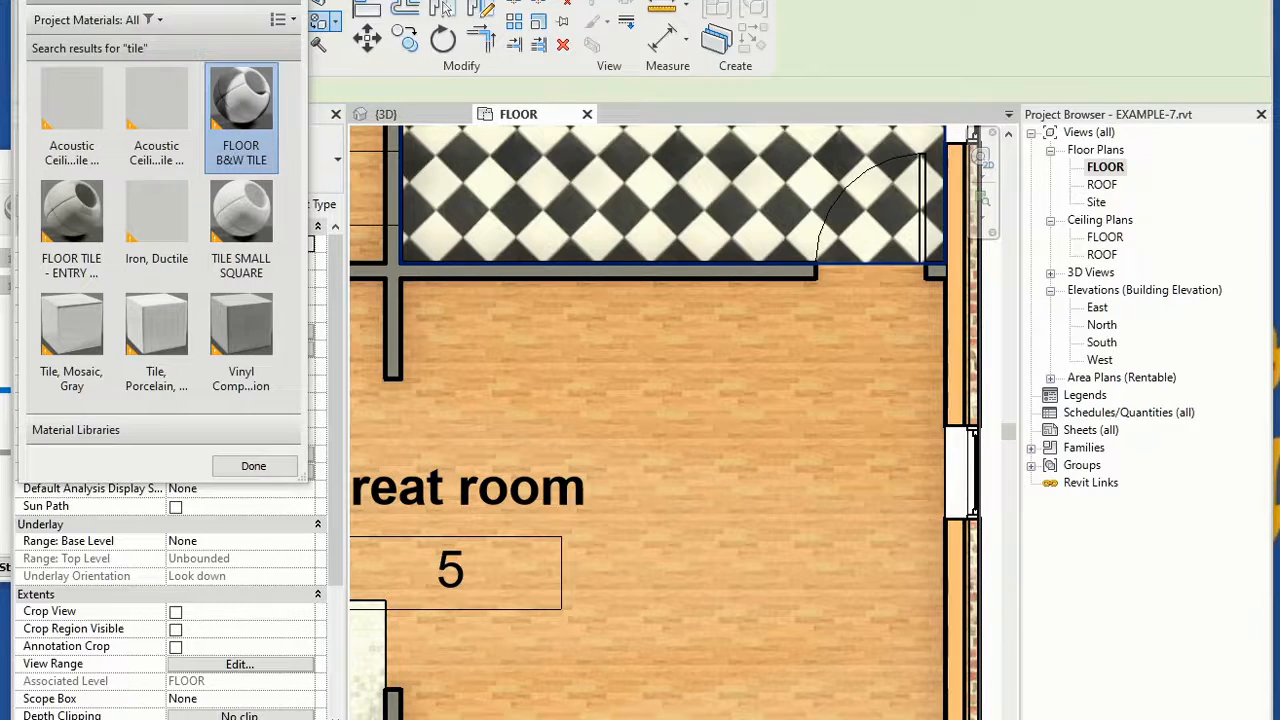
key(Escape)
Switch the FLOOR plan's visual style to Hidden Line with the whole house in view.
scroll(550, 306, down, 4)
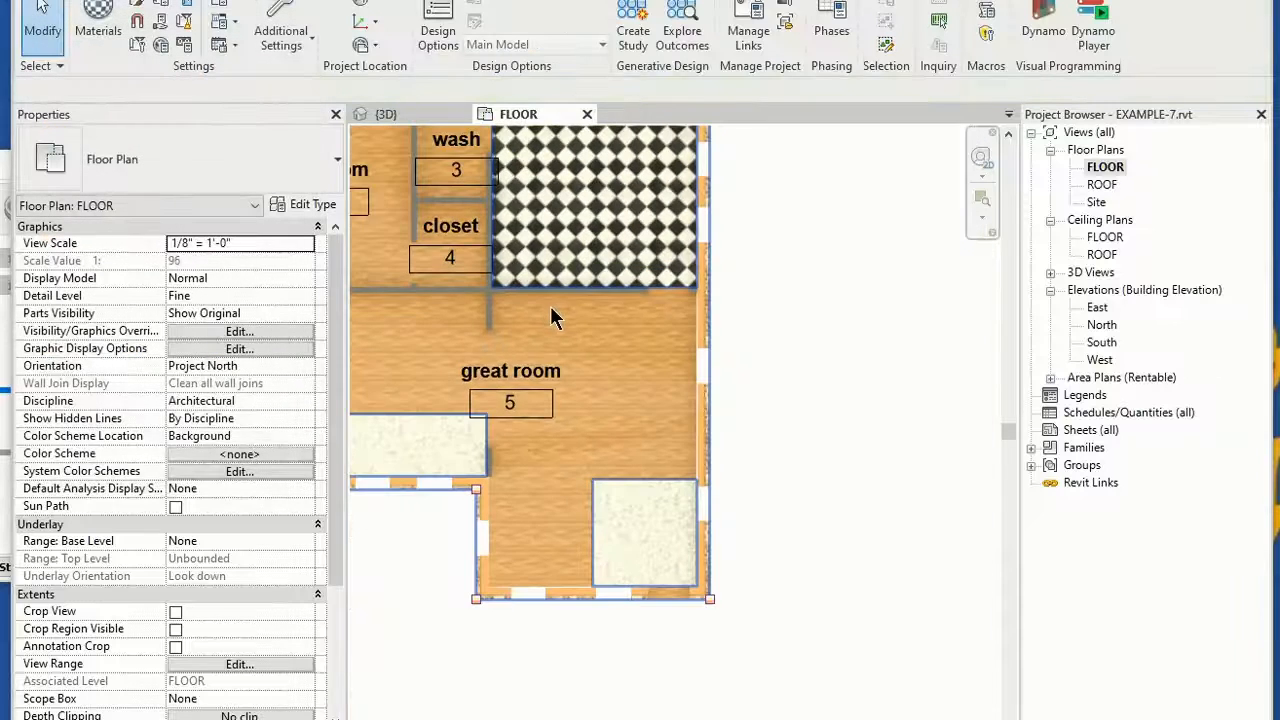
scroll(550, 316, down, 1)
middle_drag(572, 322, 740, 343)
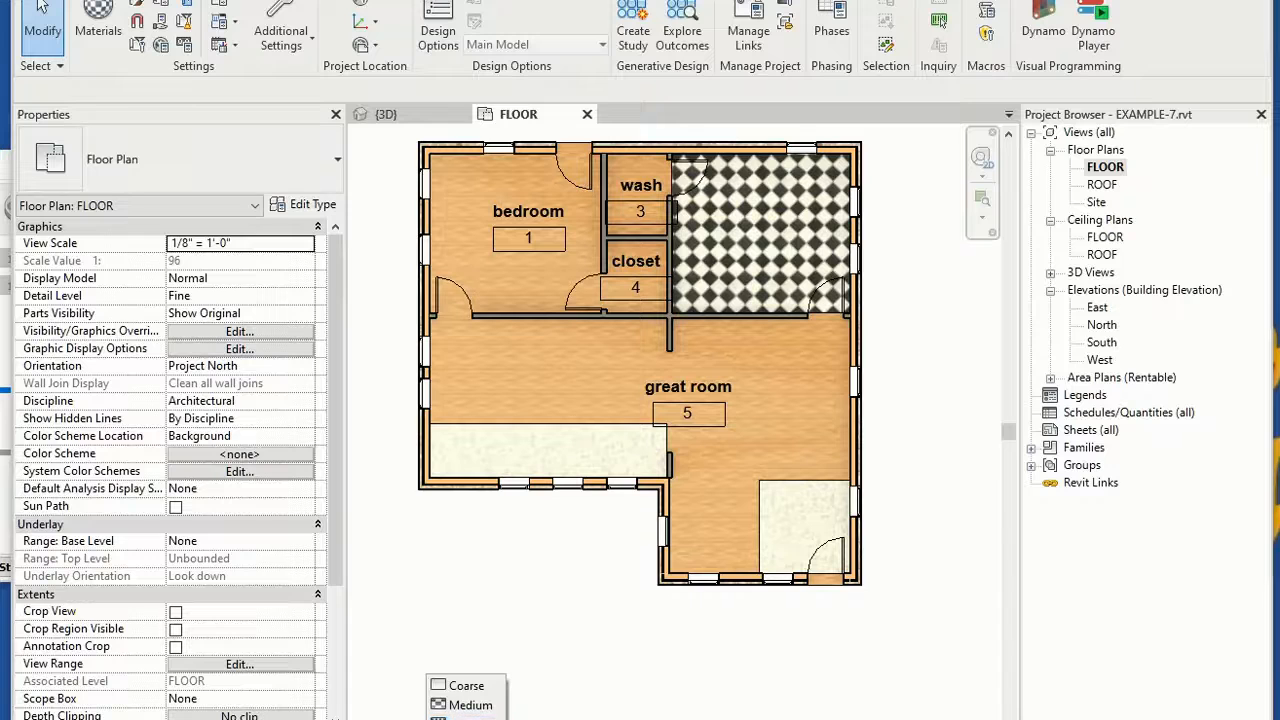
click(456, 719)
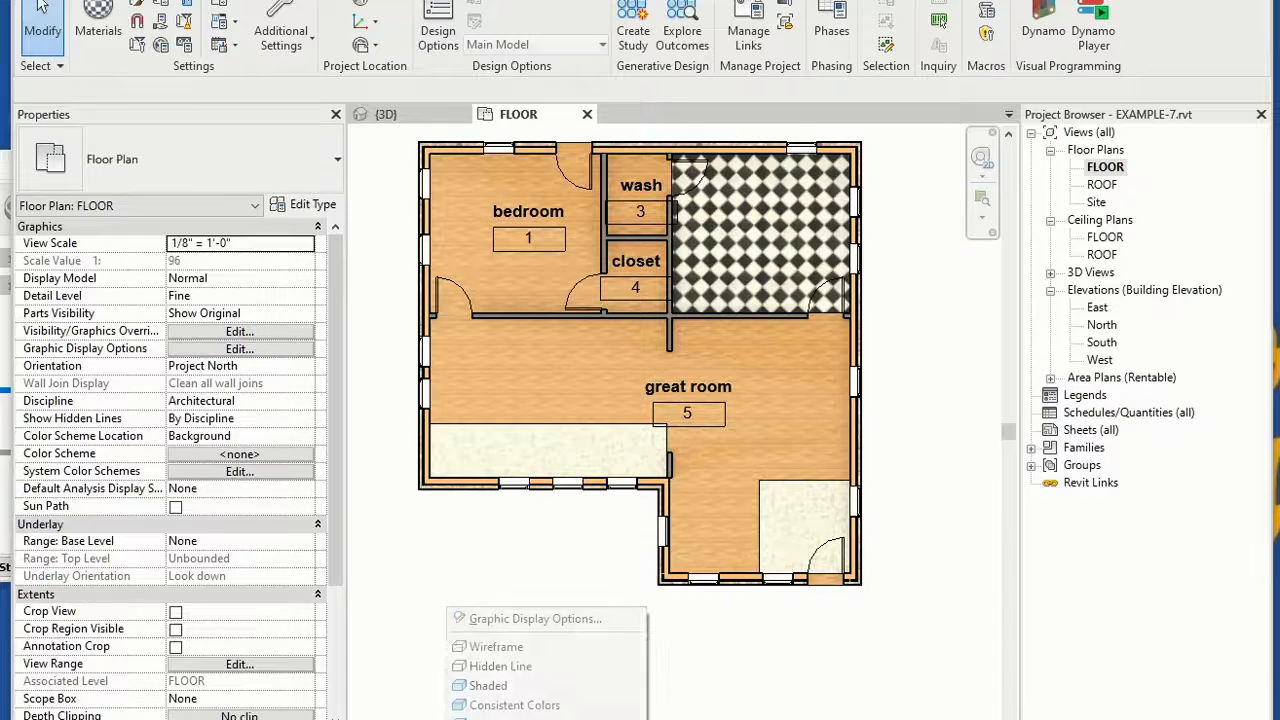
click(504, 672)
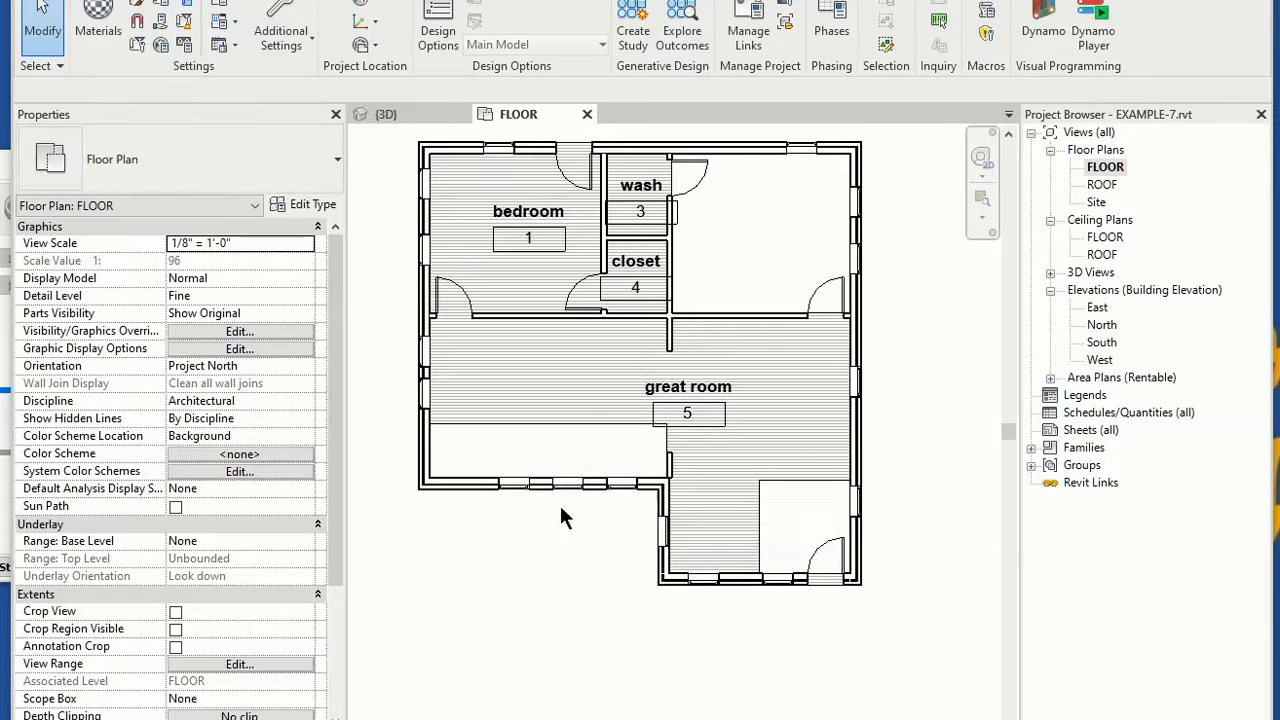
Switch to the {3D} view, enable its section box and pull the box's front face back to cut through the great room's entry end.
click(418, 114)
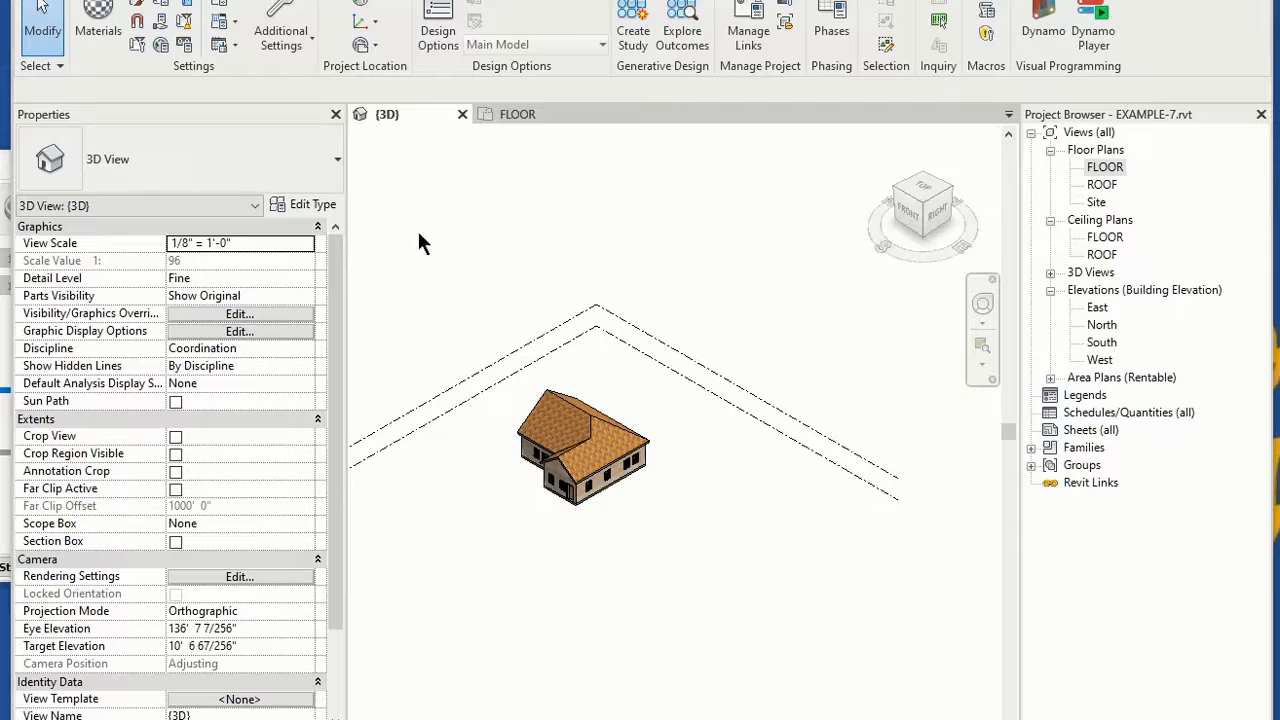
click(176, 543)
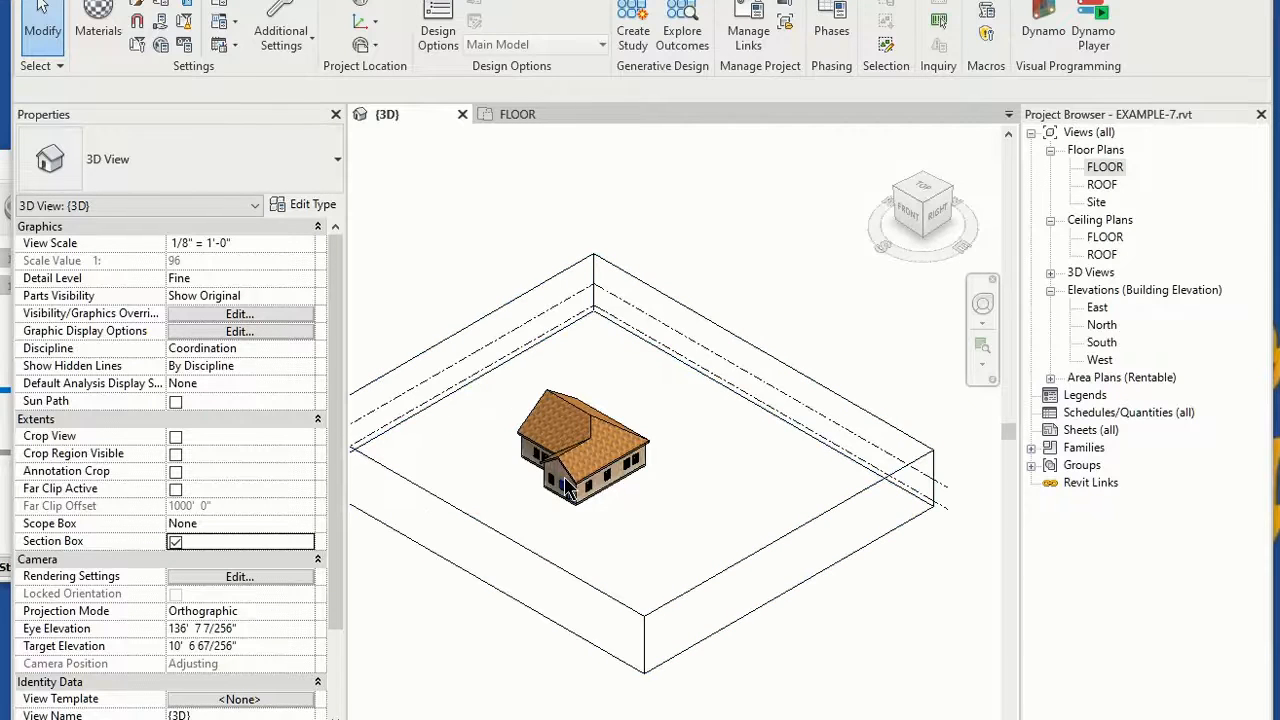
click(533, 555)
click(530, 556)
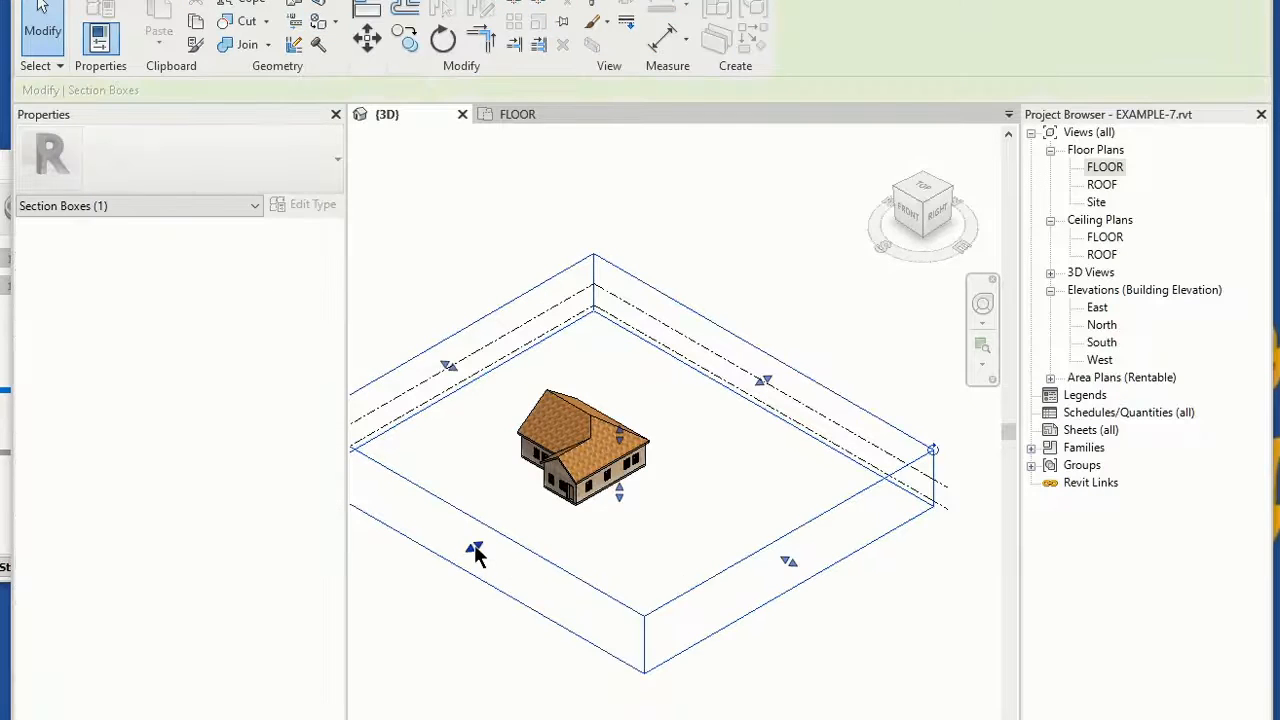
drag(605, 478, 596, 483)
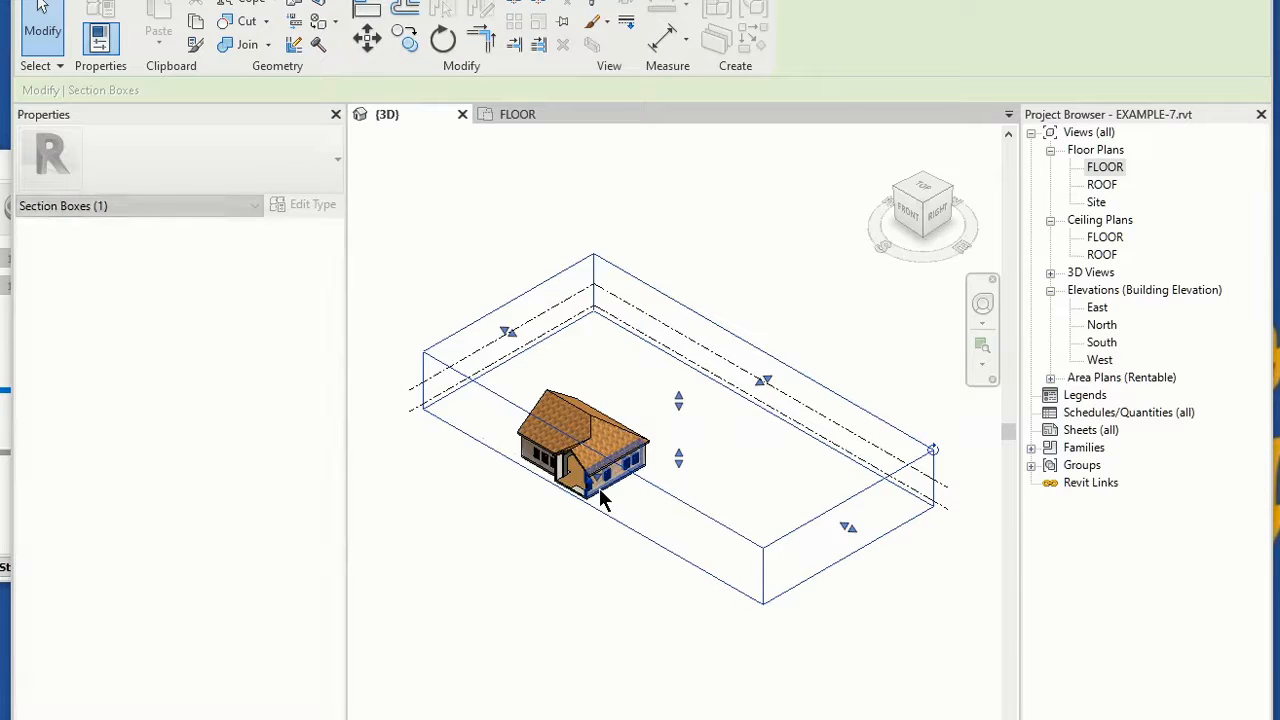
Examine the painted floor tiles in 3D through the sectioned great room and the windows of the side brick wall.
scroll(587, 497, up, 10)
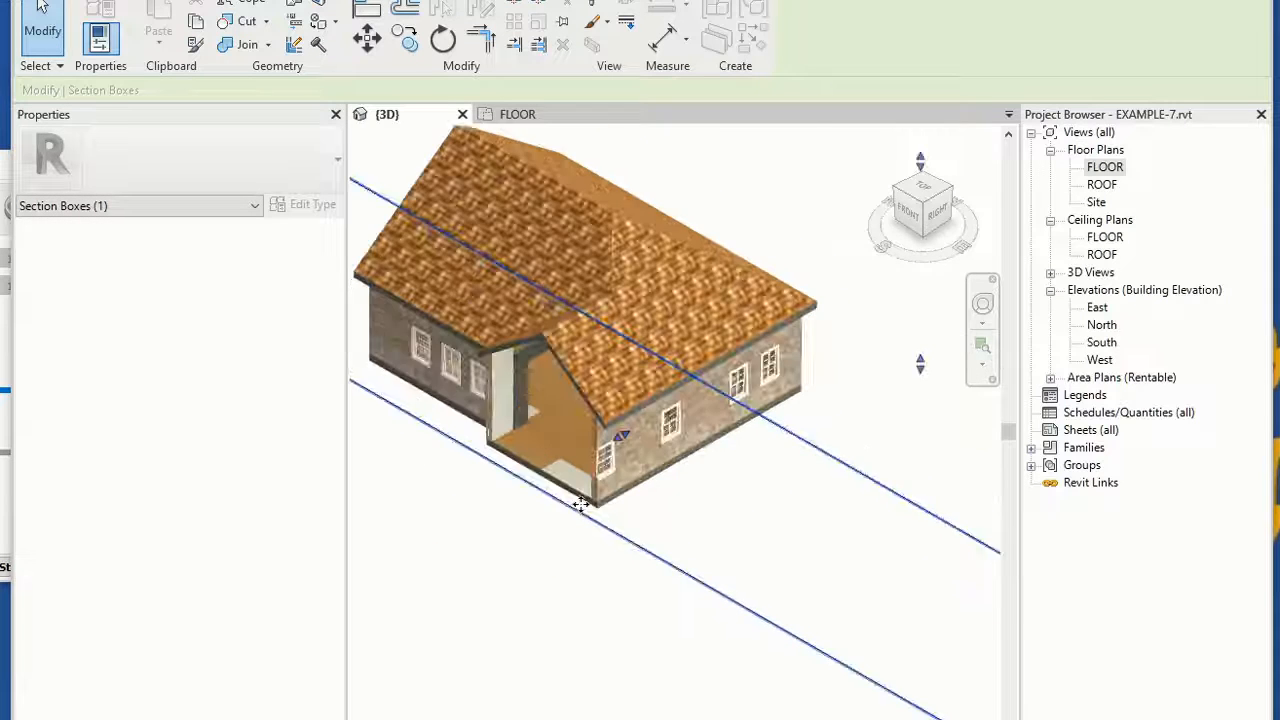
scroll(587, 497, up, 2)
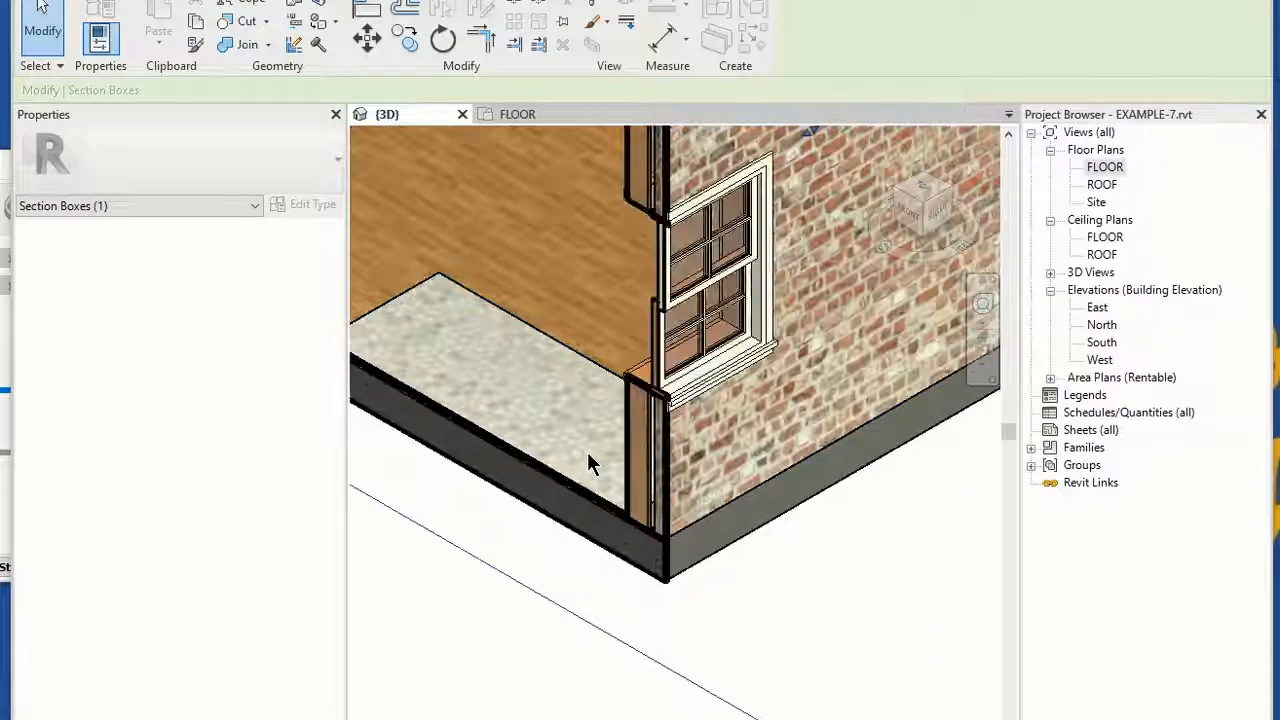
scroll(588, 457, down, 6)
scroll(591, 455, down, 1)
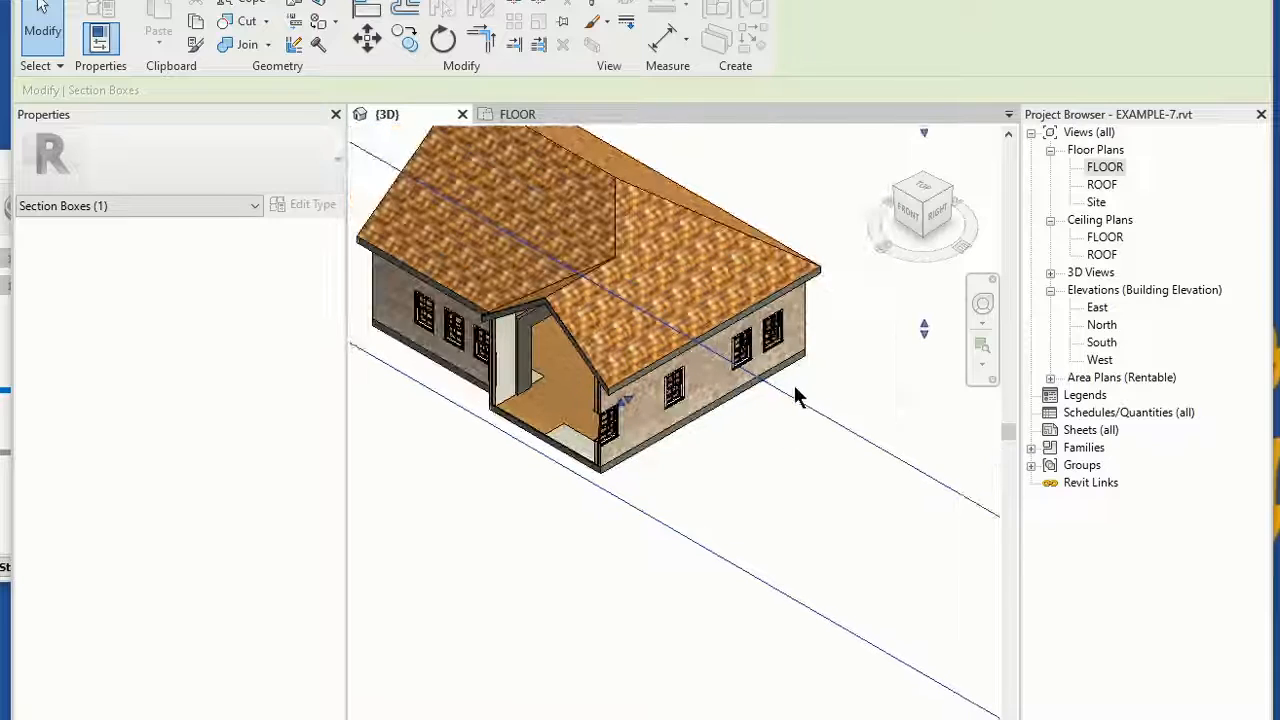
shift+middle_drag(566, 603, 380, 609)
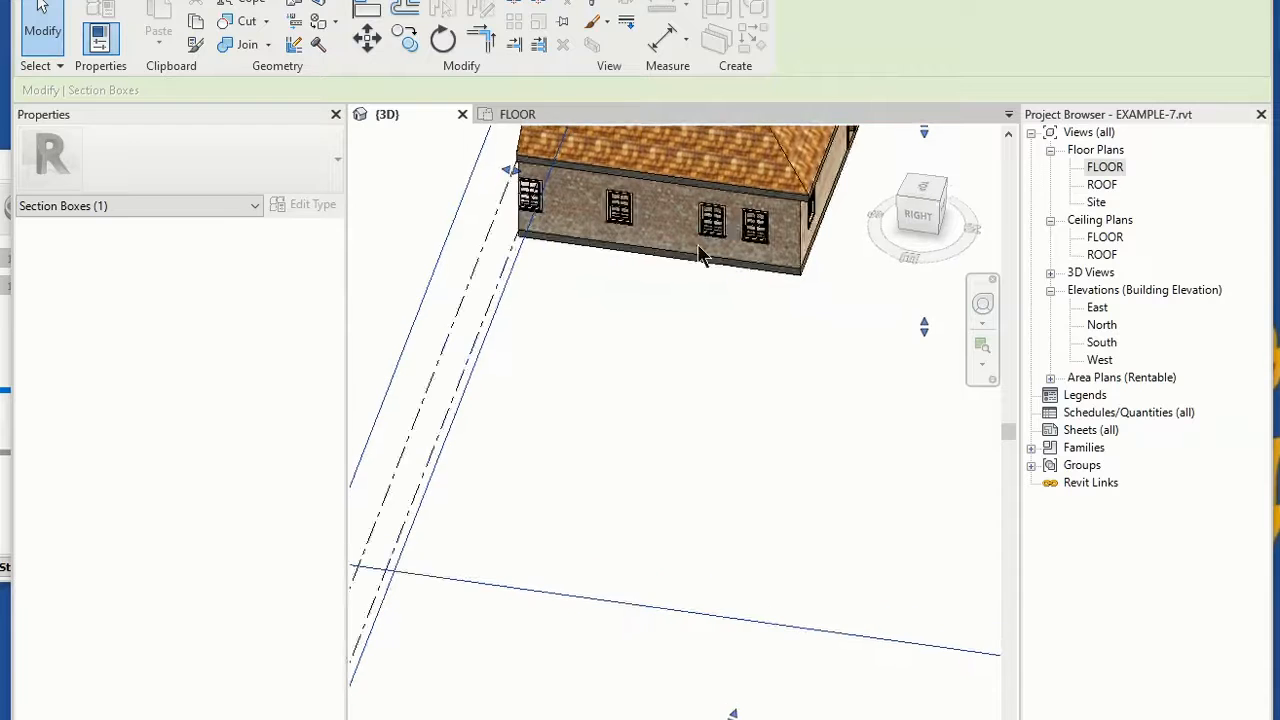
scroll(765, 260, up, 5)
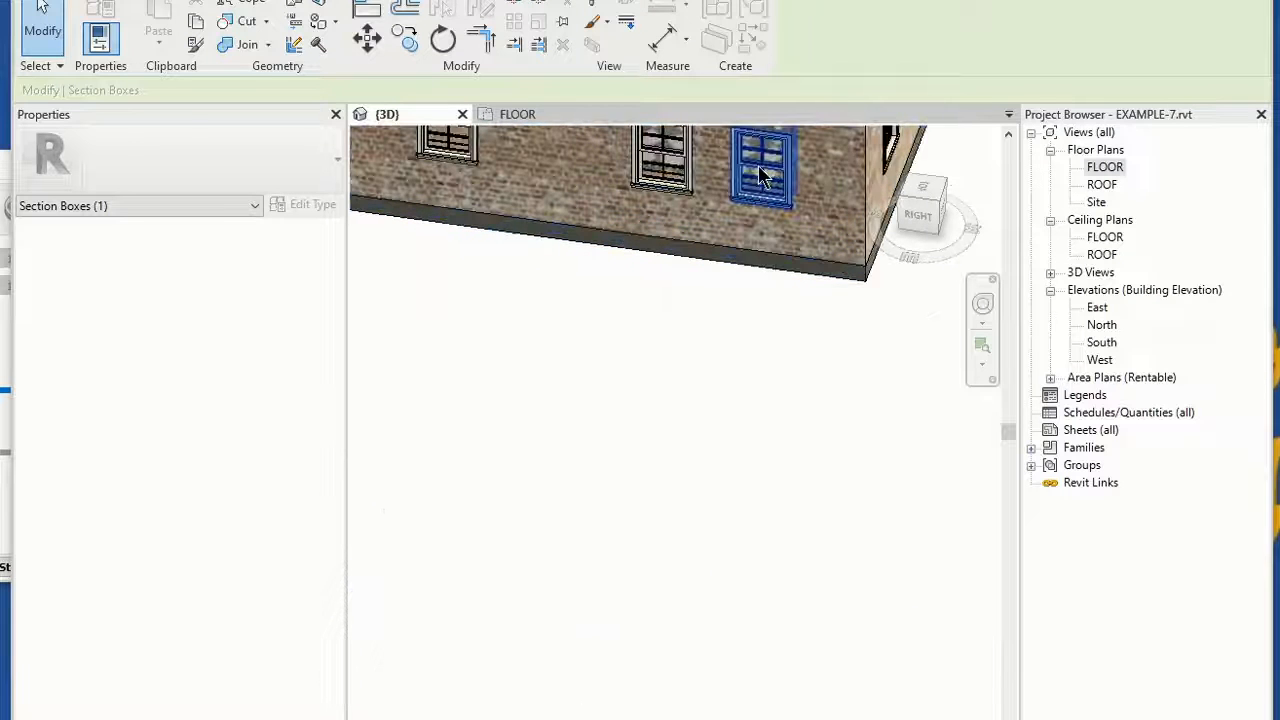
scroll(765, 175, up, 2)
scroll(765, 175, up, 2)
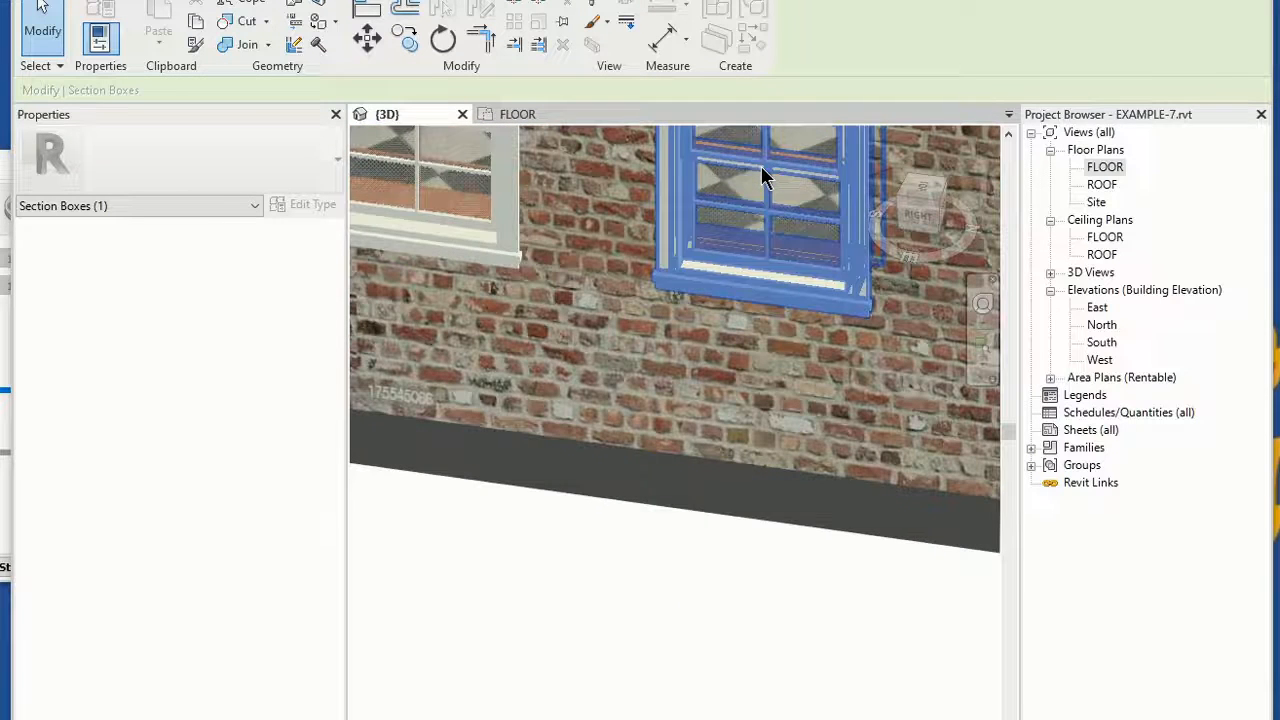
scroll(637, 405, down, 8)
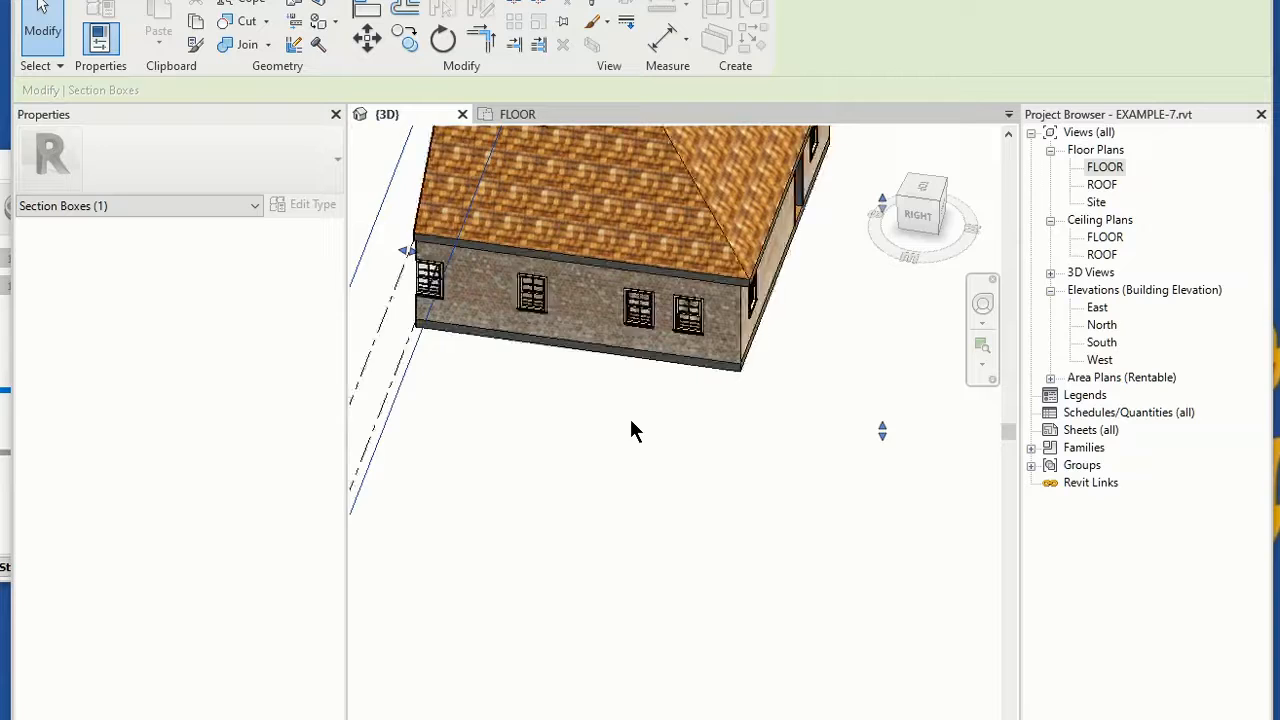